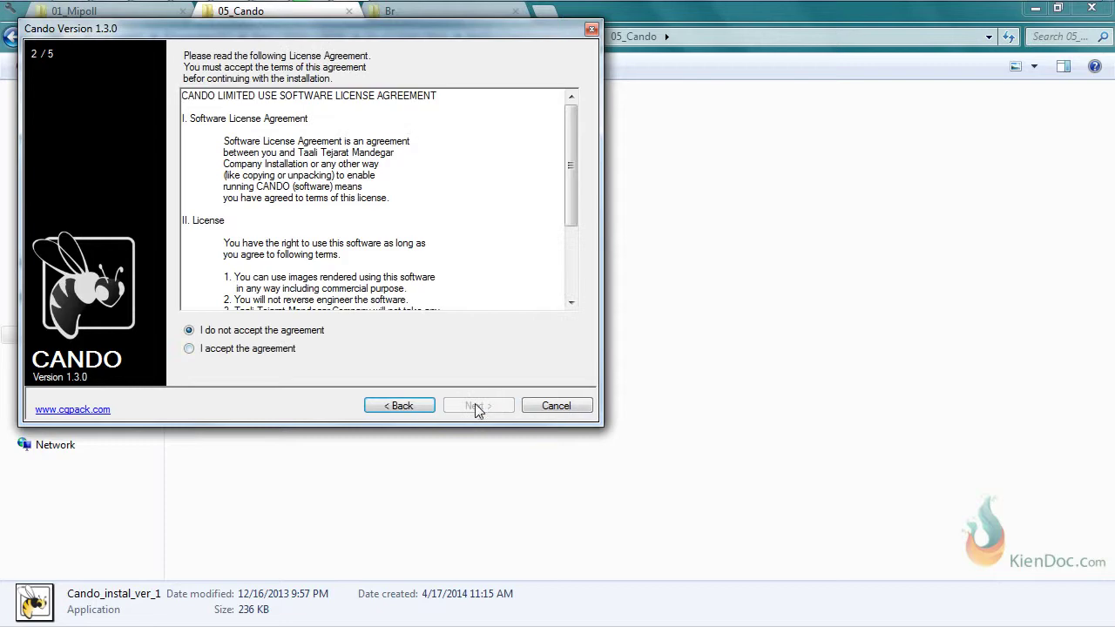
Accept the license agreement and complete the Cando installation with C:\Program Files\Autodesk\3ds Max Design 2014 as the target folder
left_click(280, 356)
left_click(478, 407)
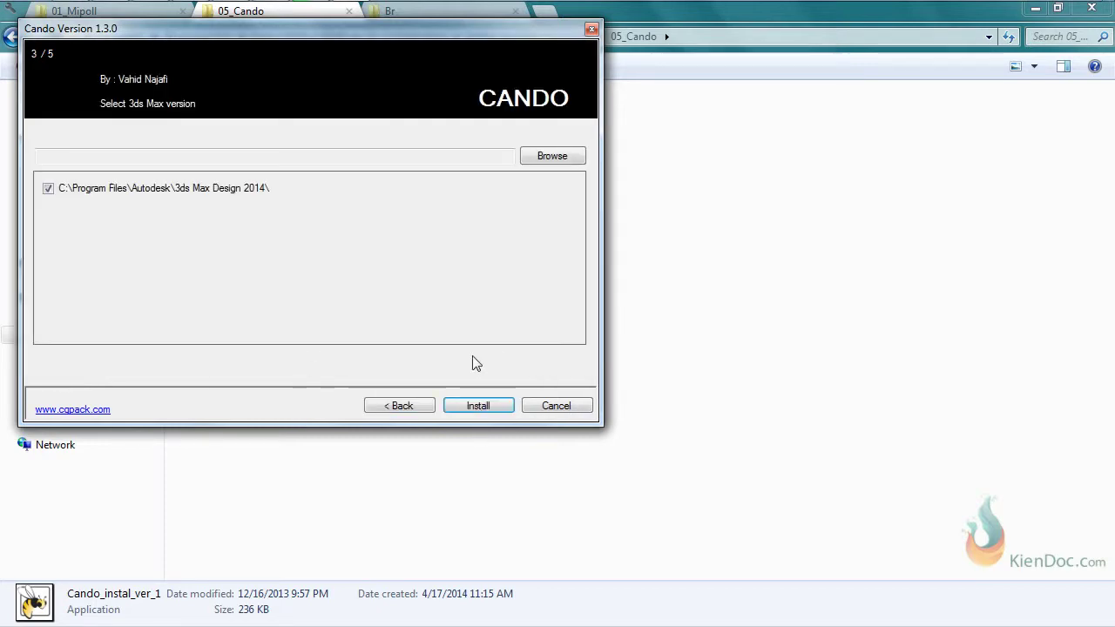
left_click(544, 155)
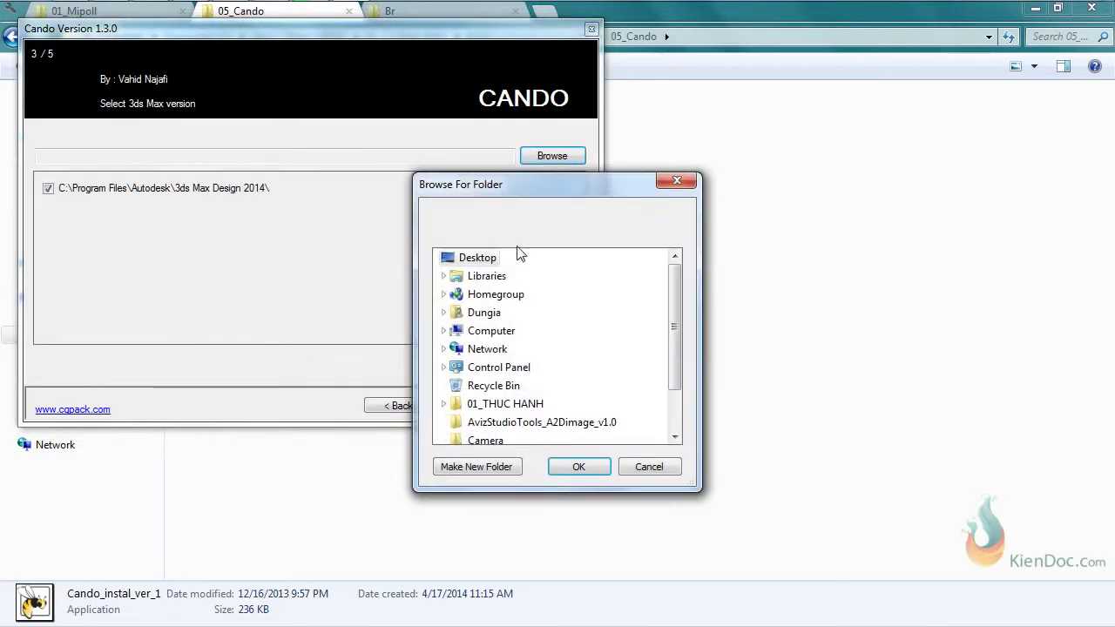
left_click(443, 331)
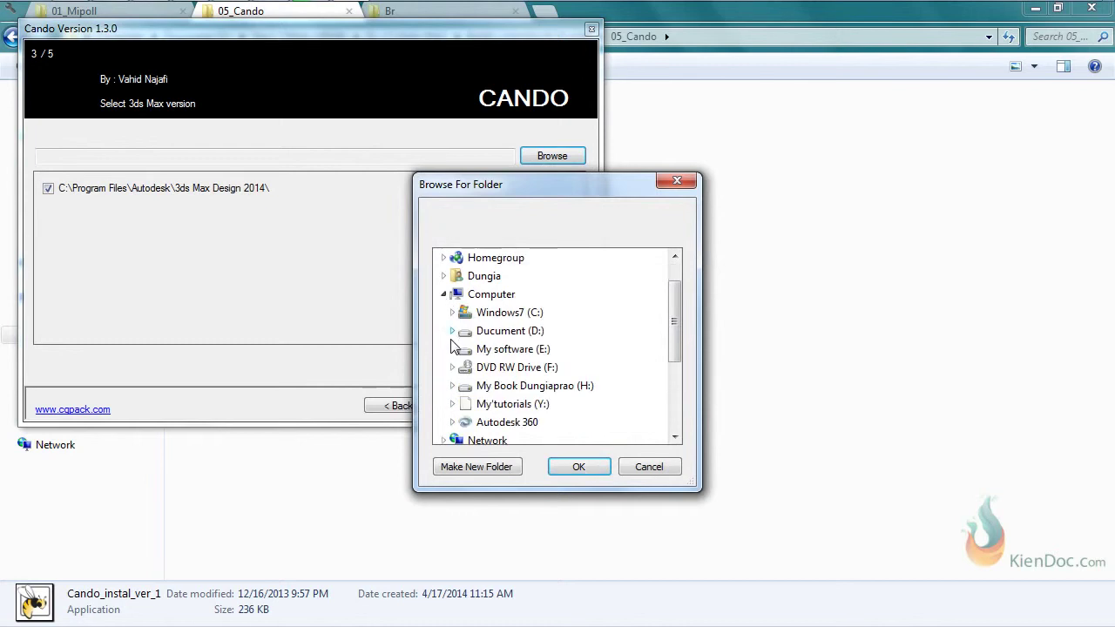
left_click(452, 312)
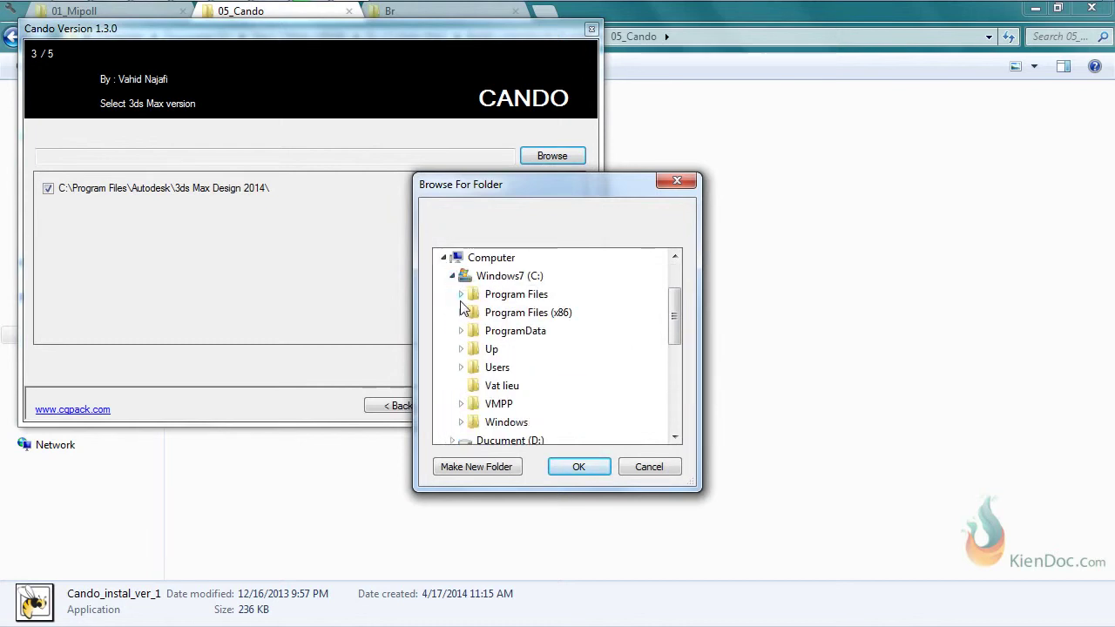
left_click(461, 295)
left_click(471, 294)
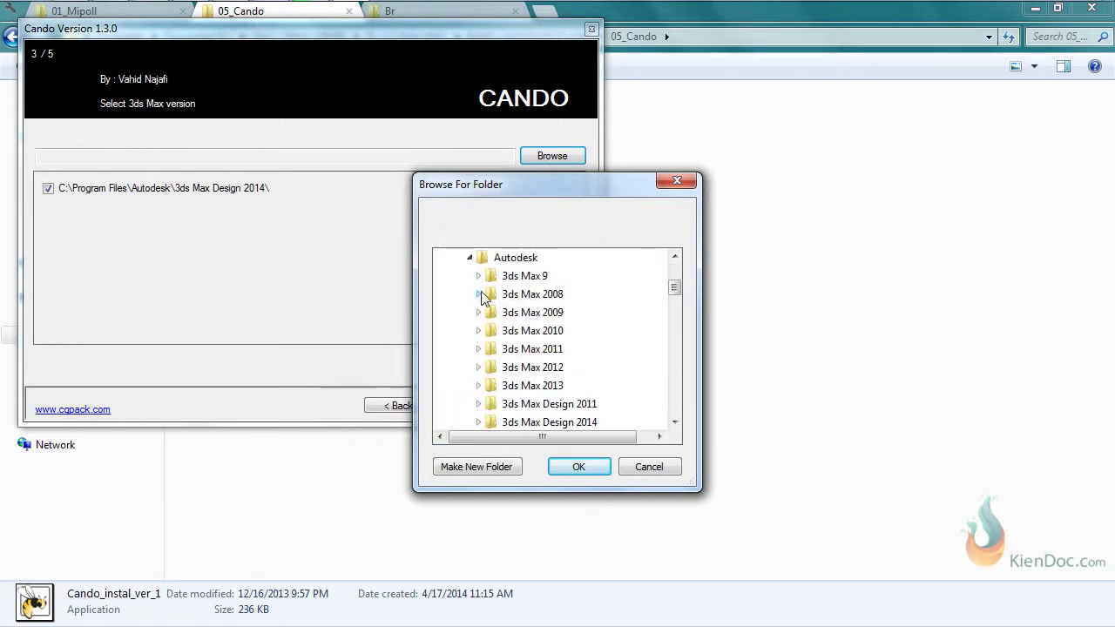
scroll(506, 368, "down", 2)
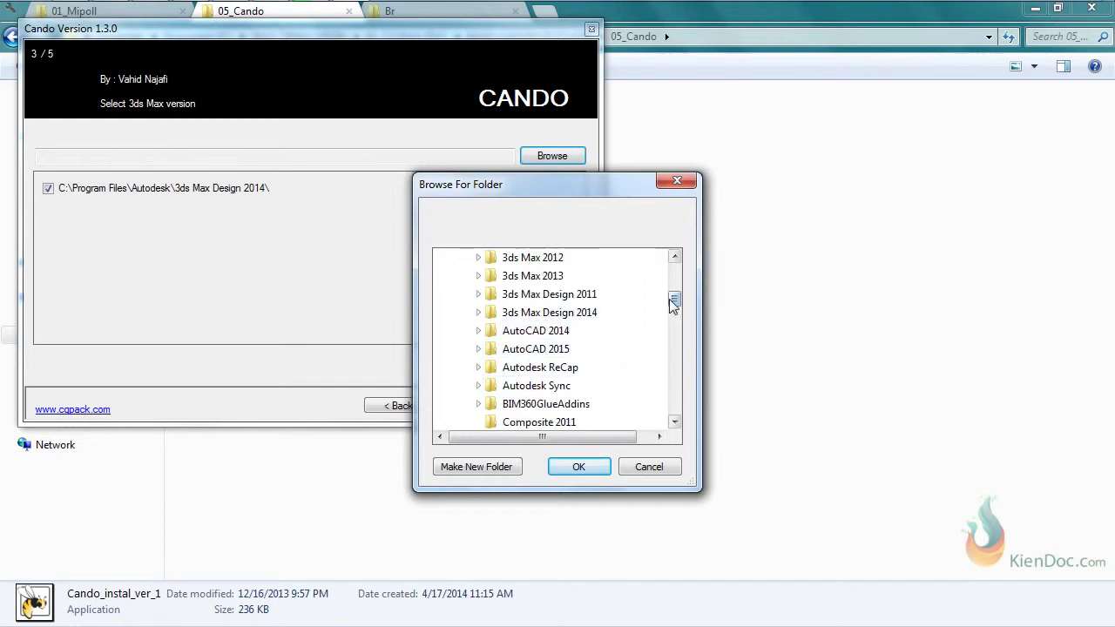
left_click(528, 315)
left_click(577, 467)
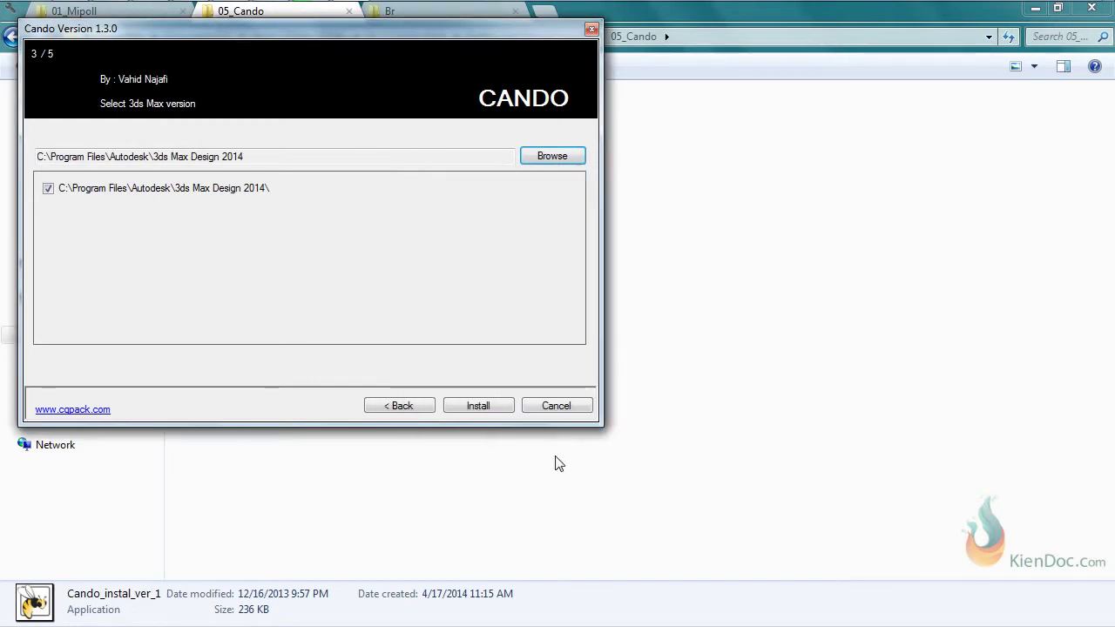
left_click(481, 407)
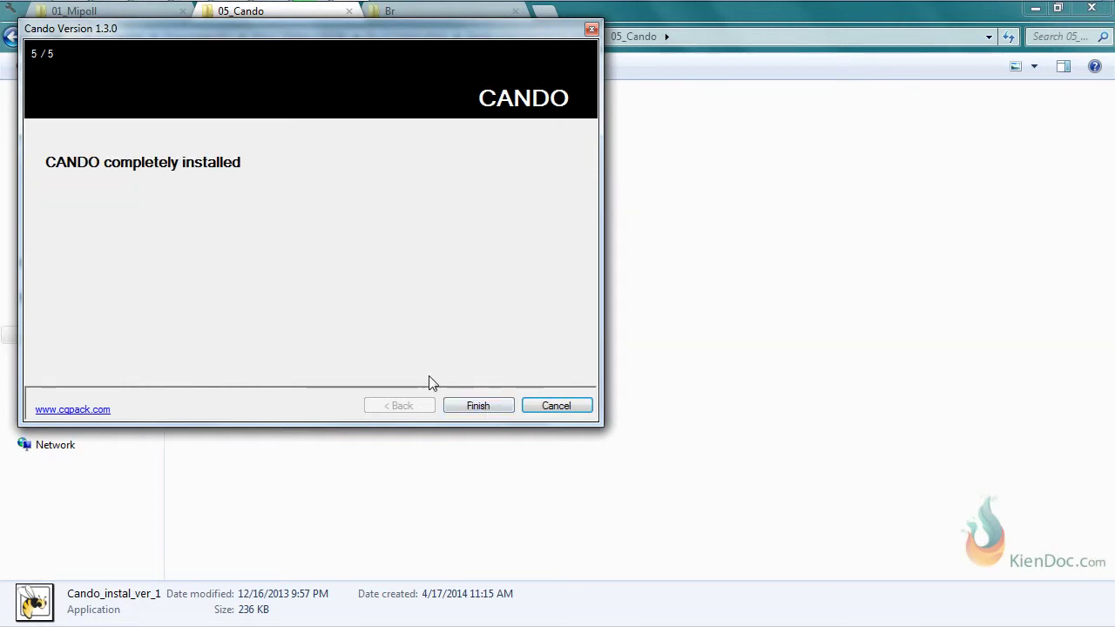
left_click(481, 408)
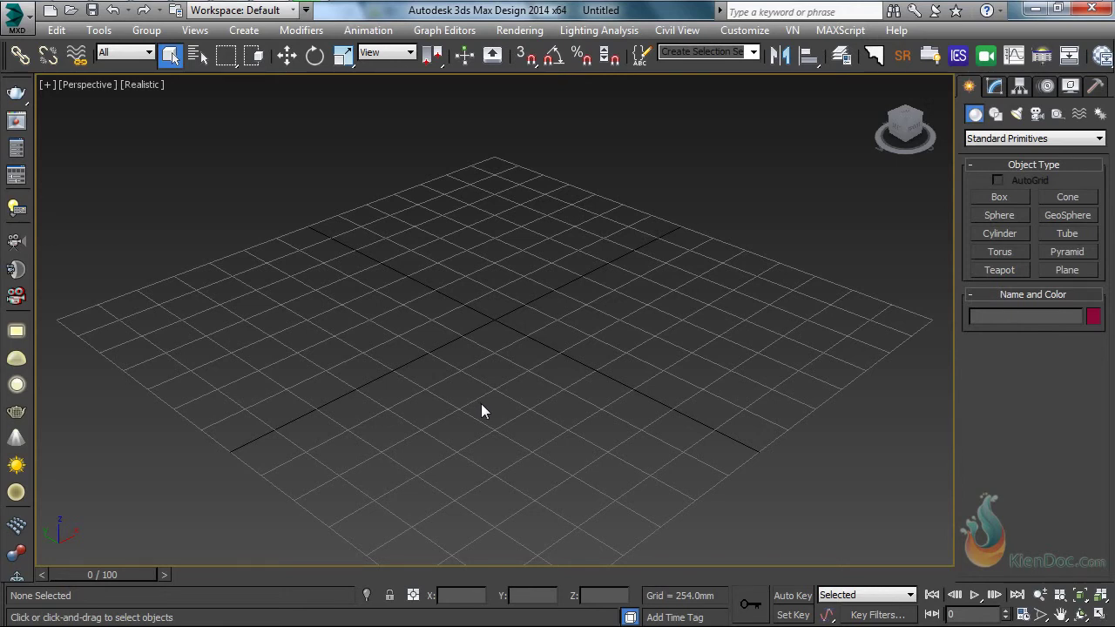
Open the Cando tile editor in 3ds Max Design and preview the presets Cando 2 to Cando 6 and Cando 8
left_click(798, 32)
left_click(819, 53)
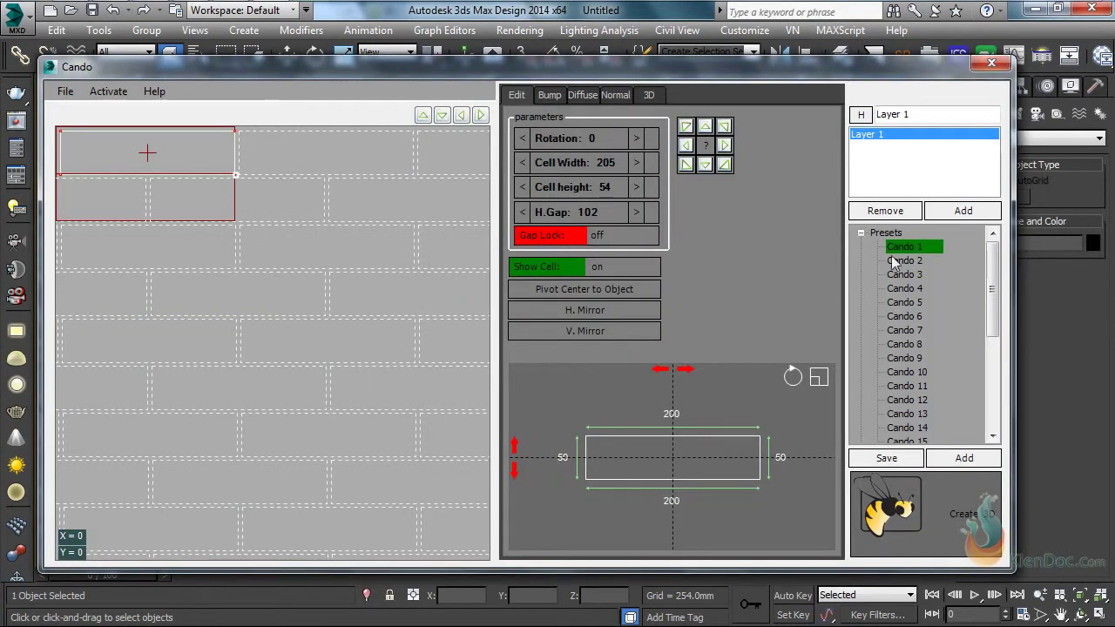
left_click(903, 263)
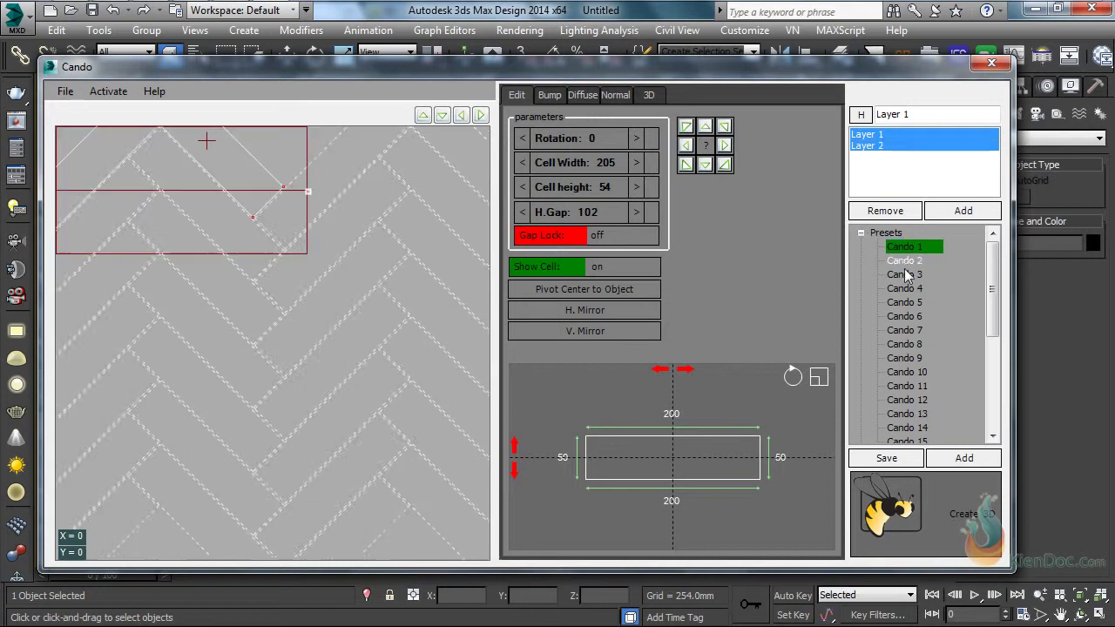
left_click(906, 275)
left_click(907, 291)
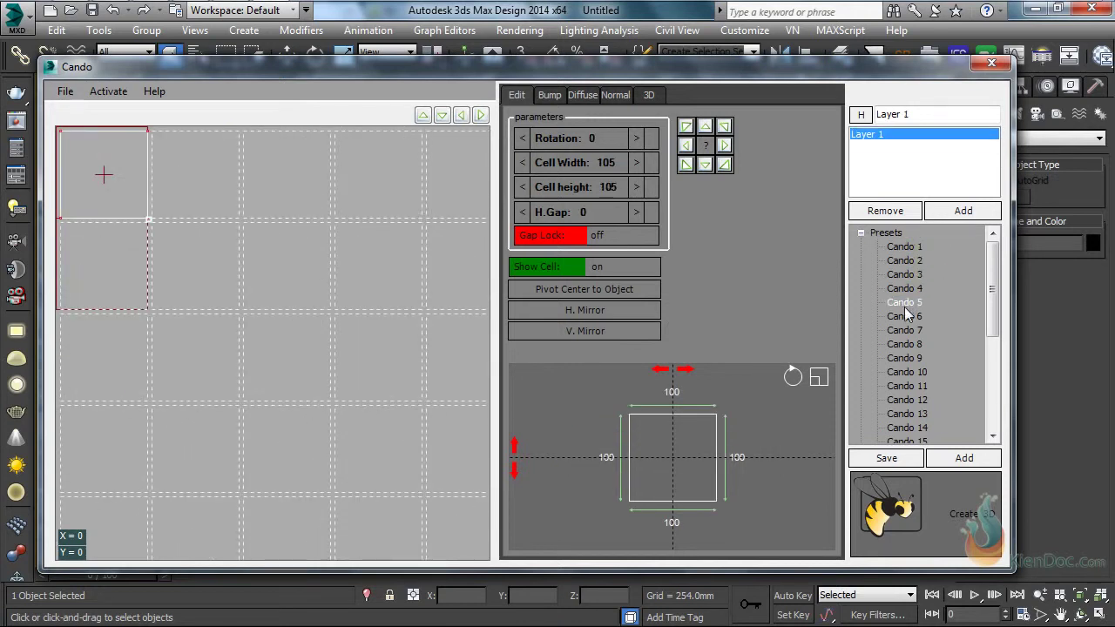
left_click(905, 305)
left_click(906, 317)
left_click(901, 345)
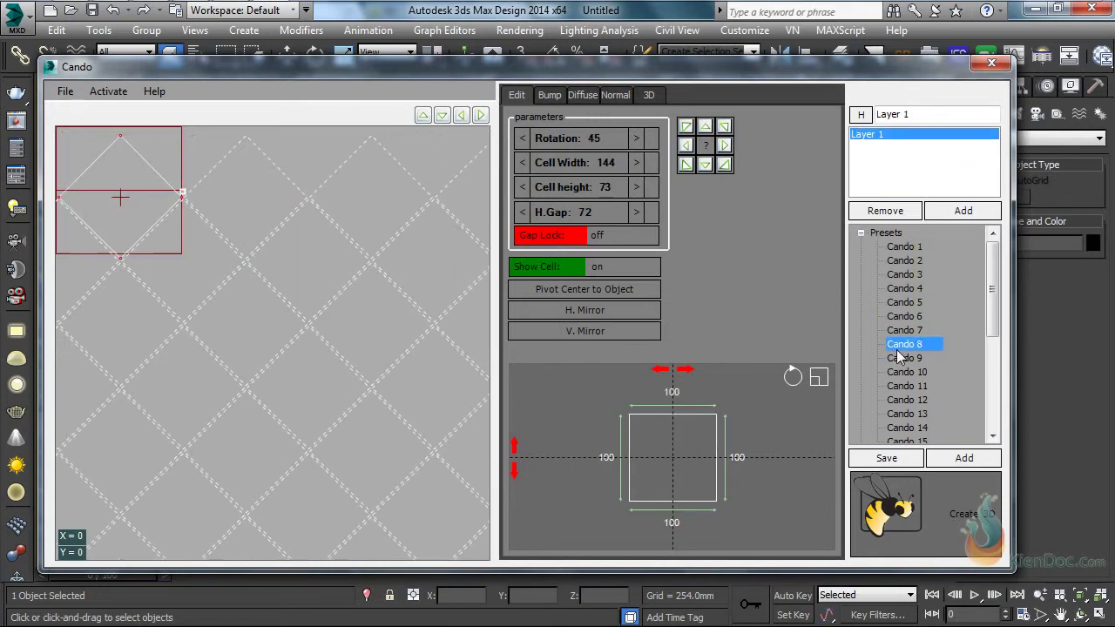
Compare presets Cando 3 and Cando 4, load the Cando 5 preset and start creating it in 3D
left_click(906, 276)
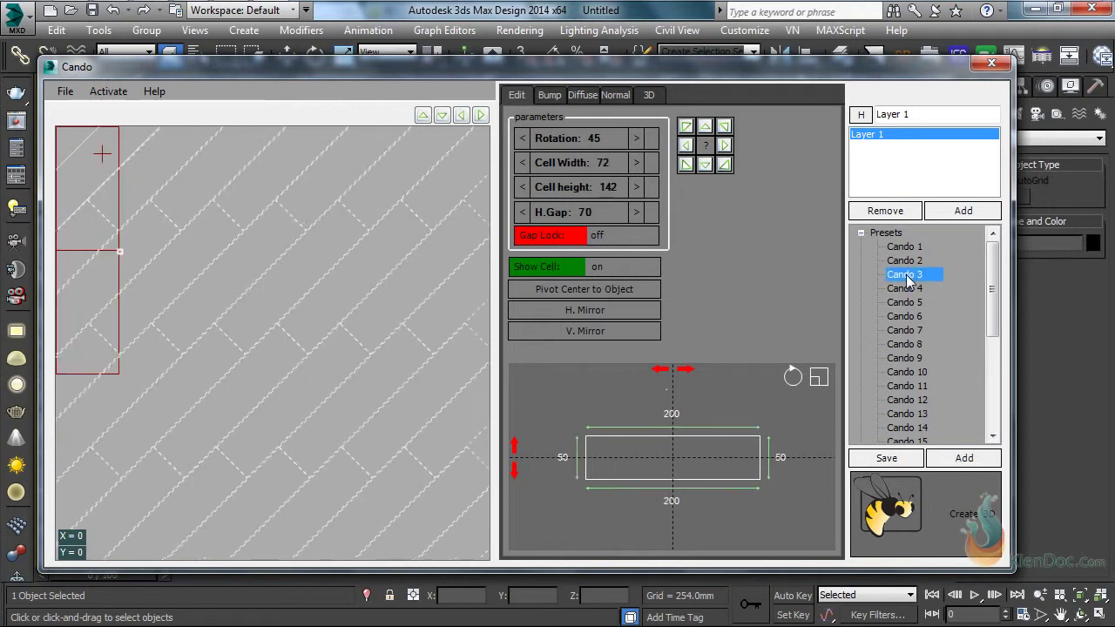
left_click(907, 290)
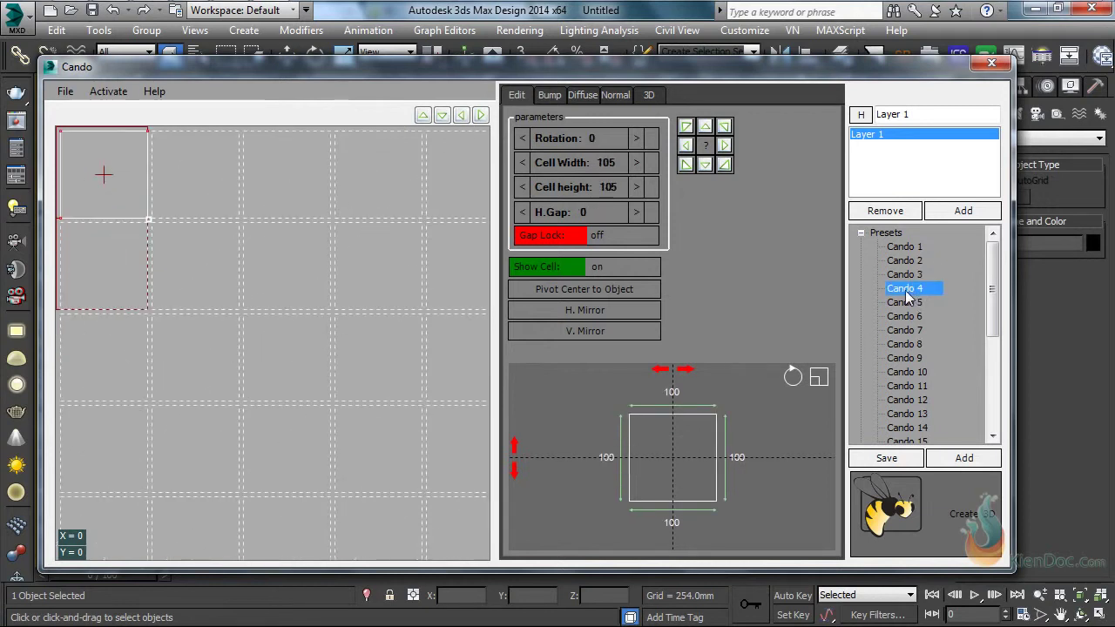
left_click(906, 303)
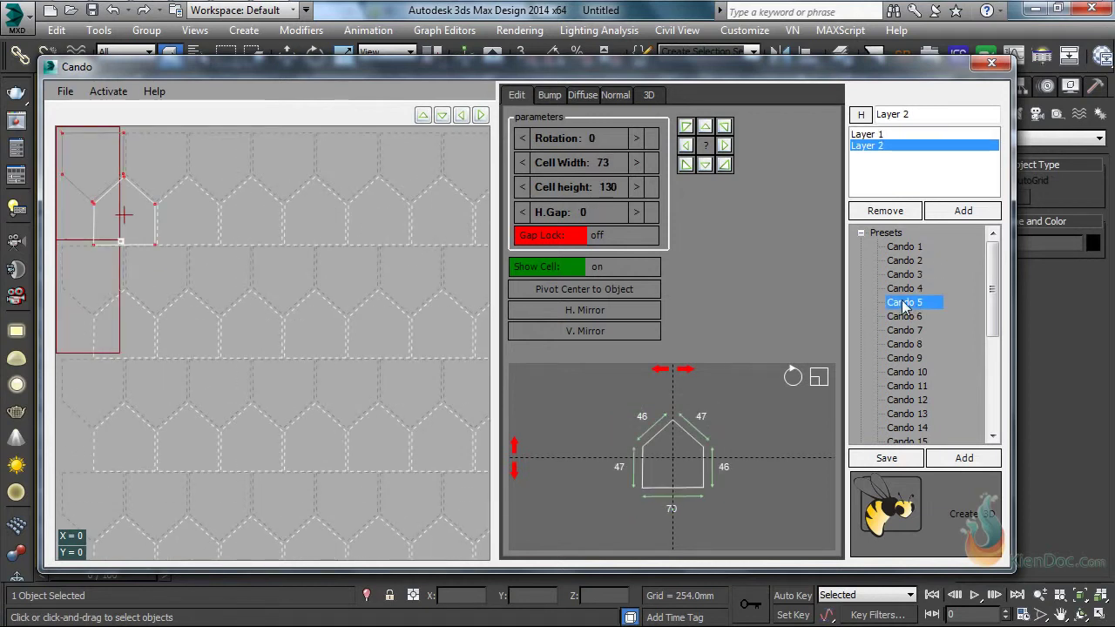
left_click(898, 514)
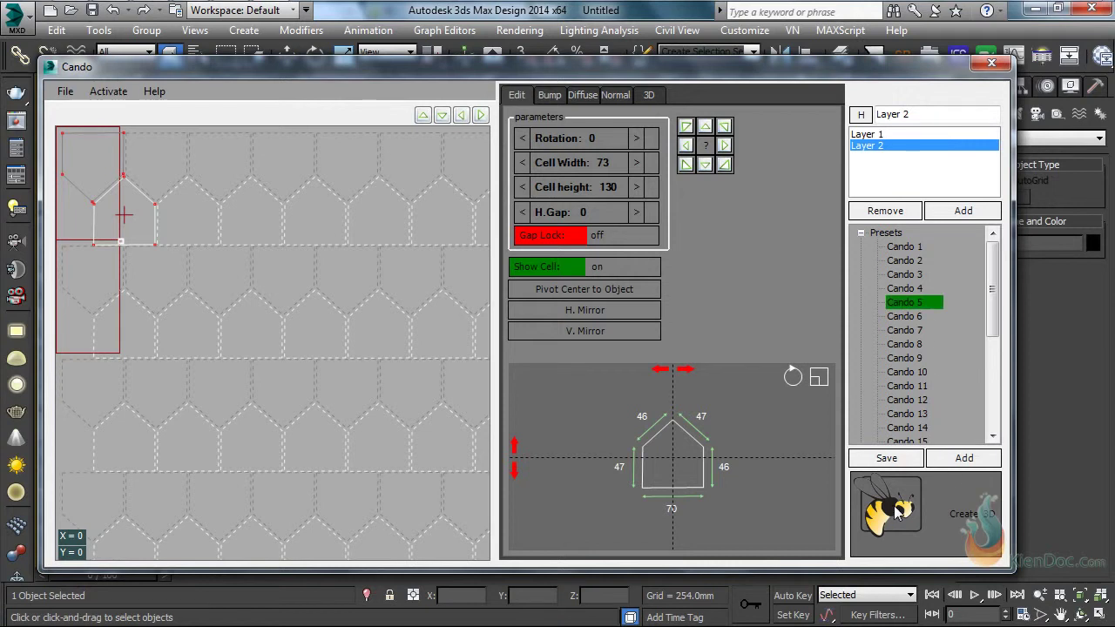
Delete the existing brick-patterned object and draw a new Cando plane of about 3609 × 3703 mm over the grid
scroll(647, 346, "down", 10)
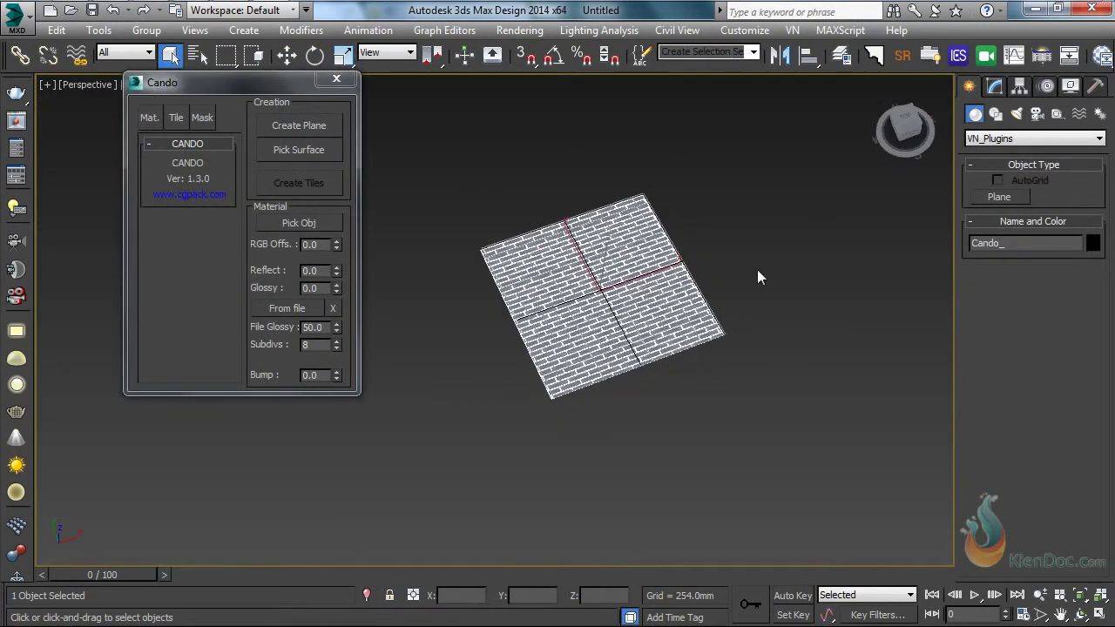
key("Delete")
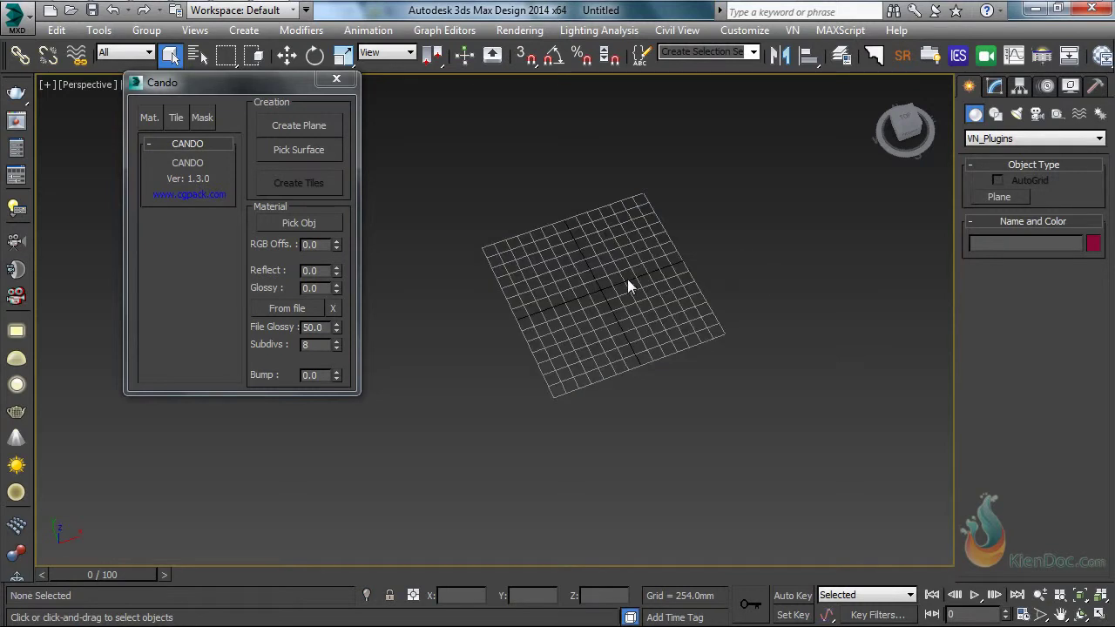
middle_click_drag(639, 281, 545, 270)
left_click(305, 127)
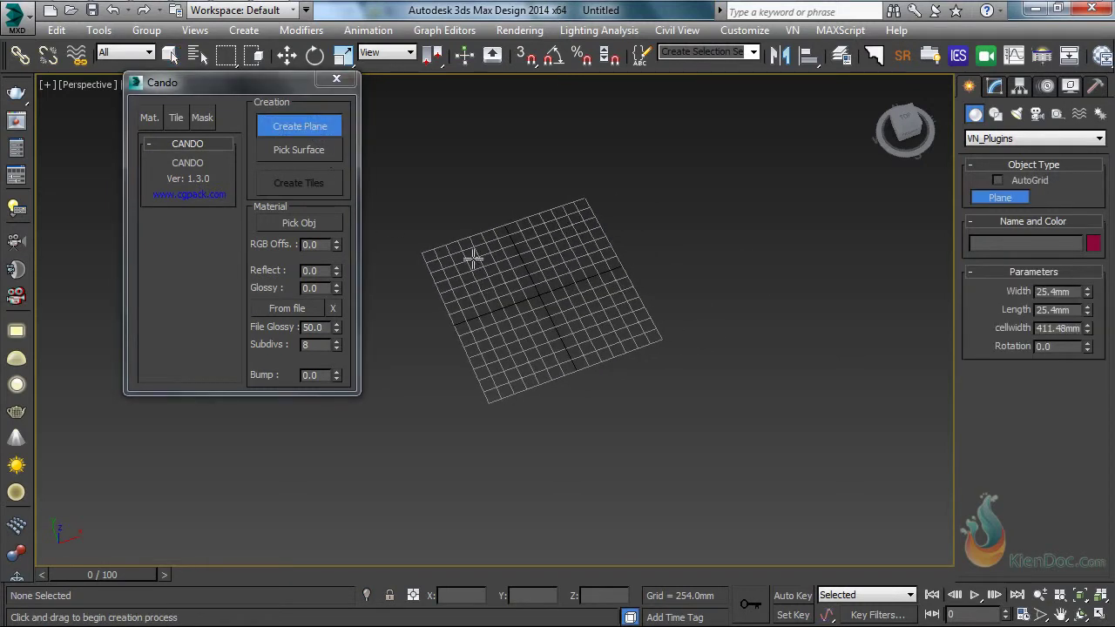
left_click_drag(416, 249, 662, 339)
Set the green plane's cell width to 299.72 mm and finish its creation
scroll(522, 304, "up", 4)
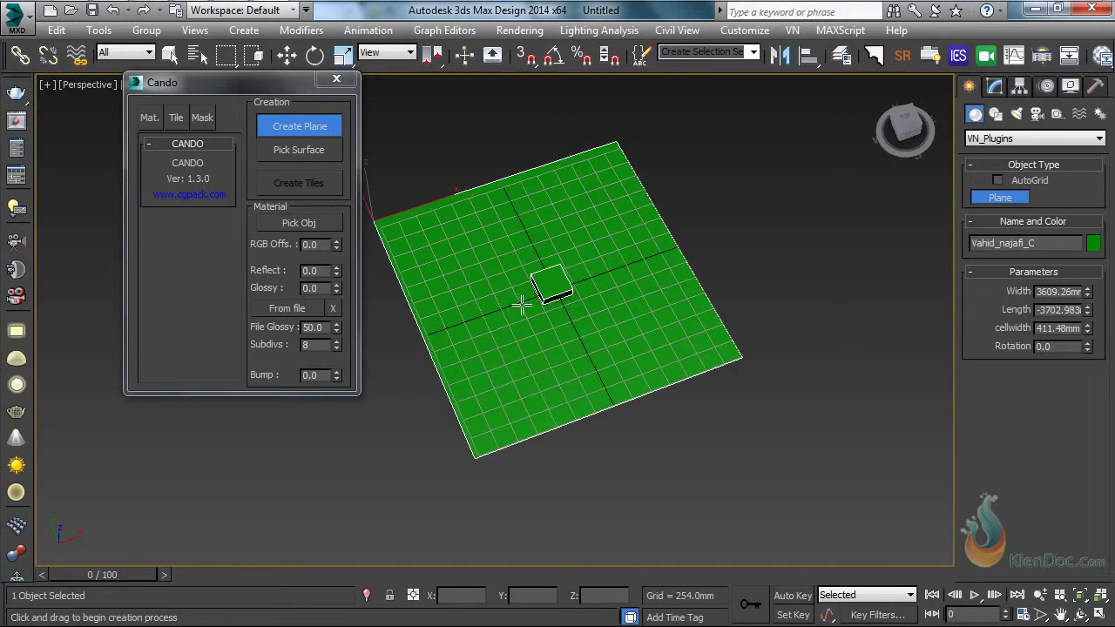
left_click_drag(1089, 331, 1087, 368)
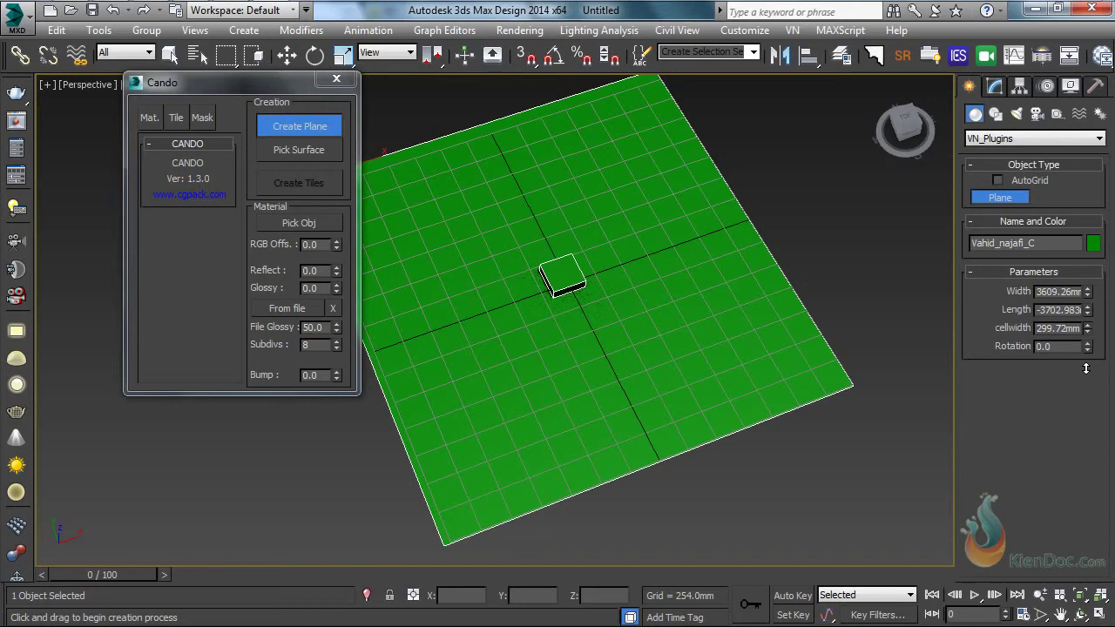
right_click(811, 296)
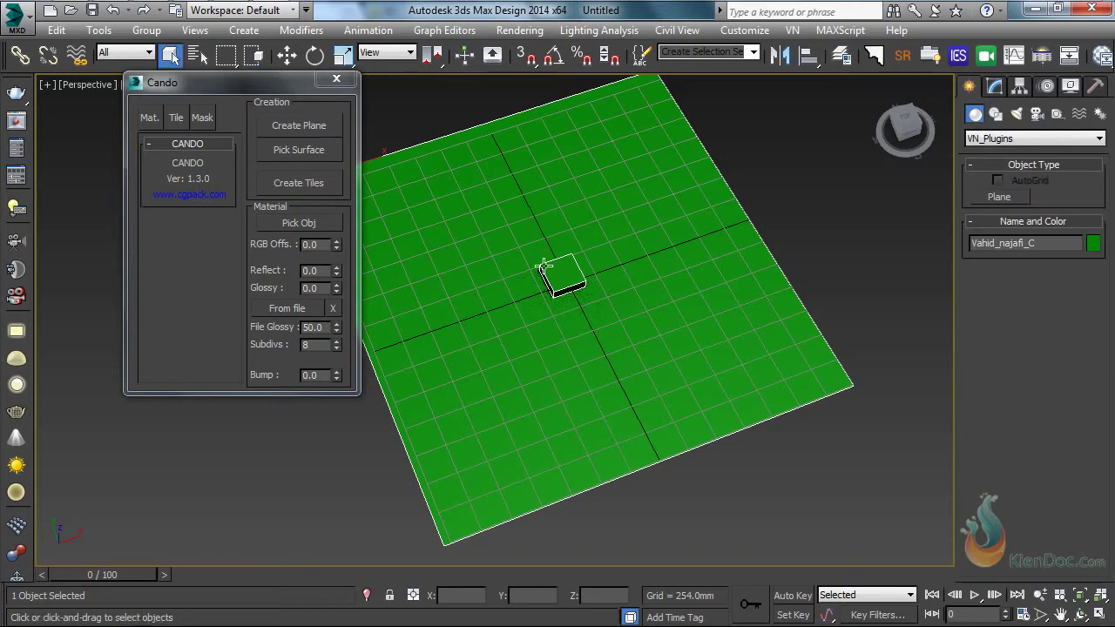
Generate the Cando tiles on the selected plane
left_click(300, 183)
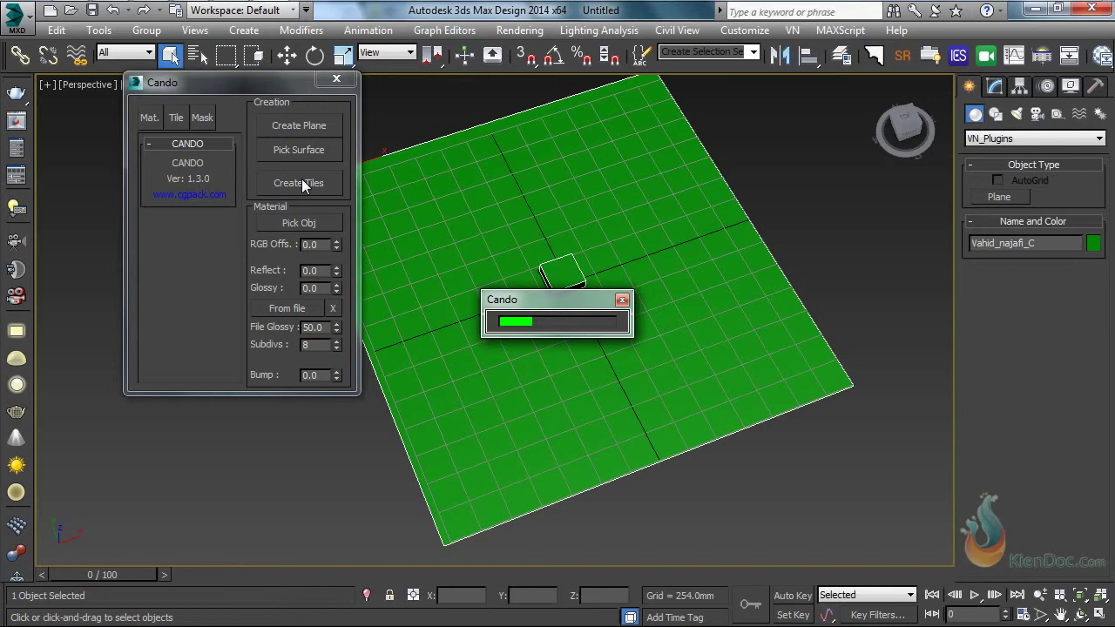
scroll(540, 259, "up", 6)
middle_click_drag(538, 264, 508, 221)
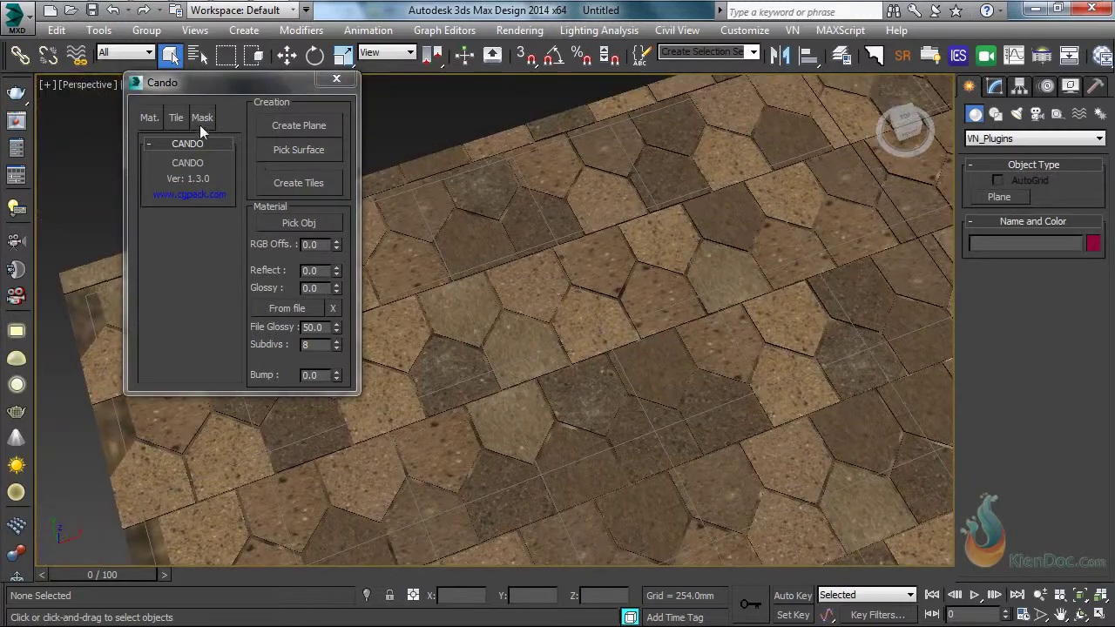
Load the Stone material collection in Cando and select the tiled floor in the viewport
left_click(148, 120)
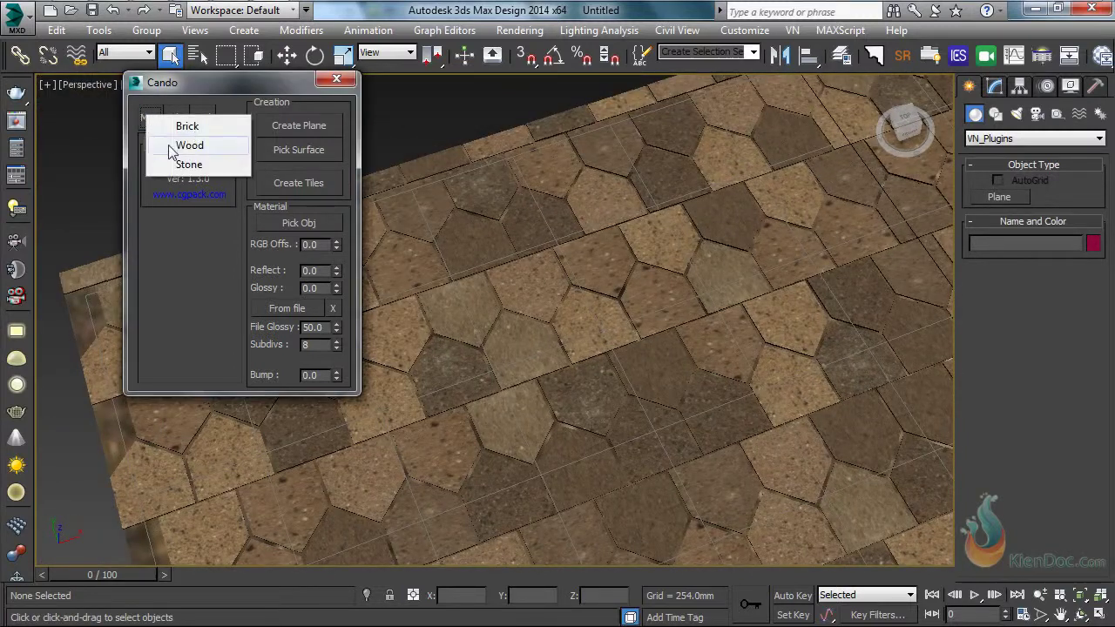
left_click(188, 164)
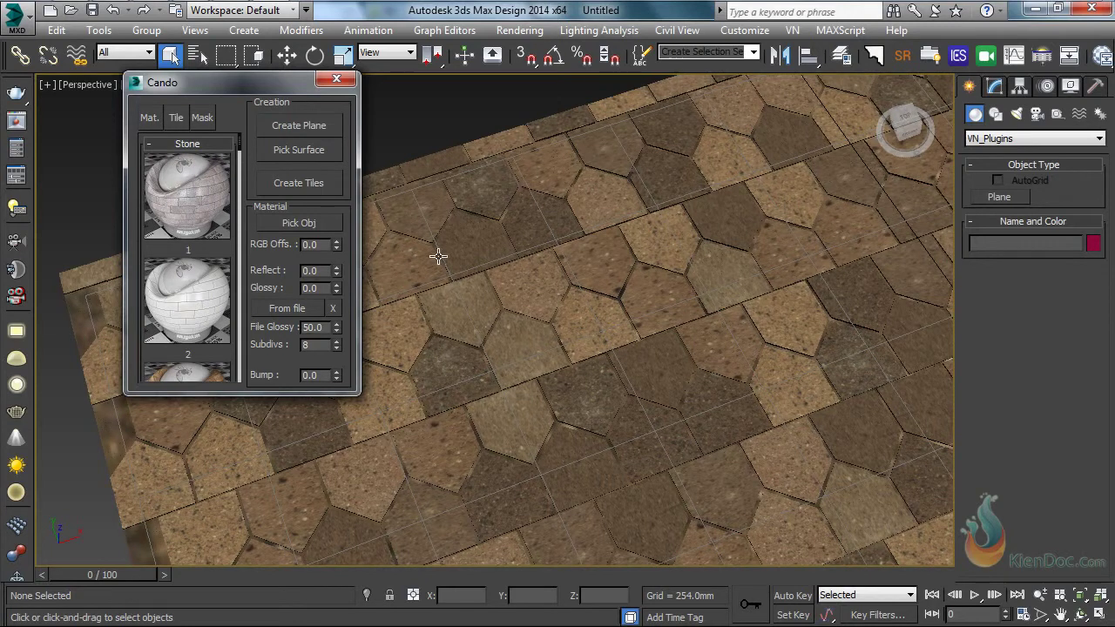
left_click(459, 223)
Try Stone materials 1 and 2 and the dark grey stone following number 6 on the selected tiled floor
left_click(164, 185)
scroll(563, 348, "down", 2)
middle_click_drag(564, 349, 526, 228)
left_click(209, 298)
left_click_drag(237, 136, 242, 183)
left_click(183, 340)
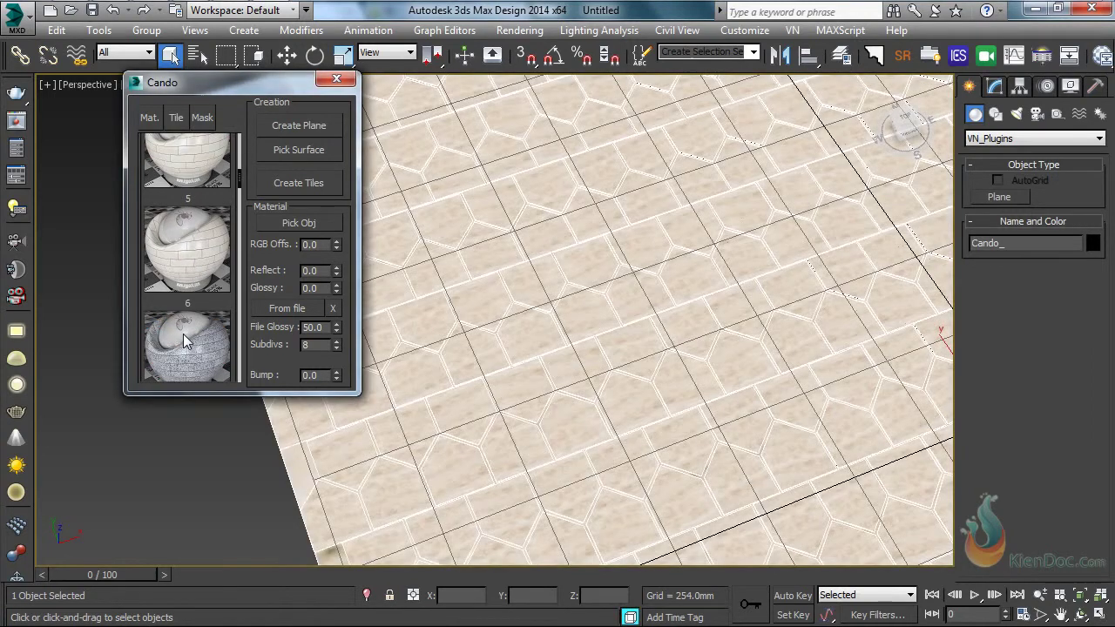
Switch to the Wood material collection and apply Wood material 1 to the tiled floor
left_click(151, 122)
left_click(190, 155)
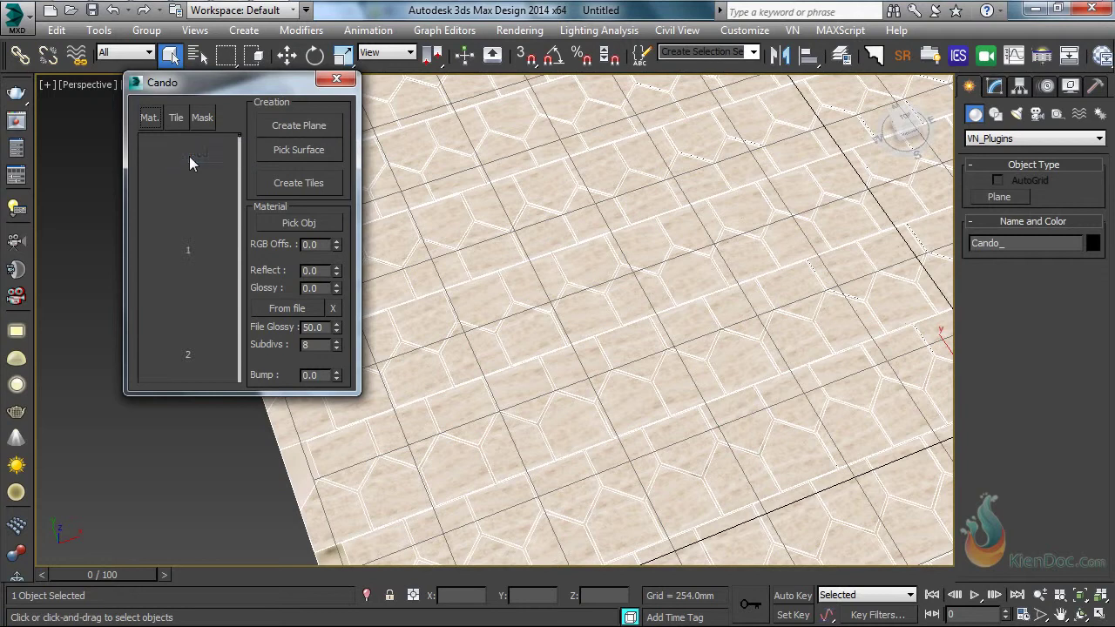
left_click(187, 190)
middle_click_drag(693, 325, 471, 221)
scroll(701, 297, "down", 6)
scroll(518, 289, "up", 3)
middle_click_drag(517, 289, 585, 347)
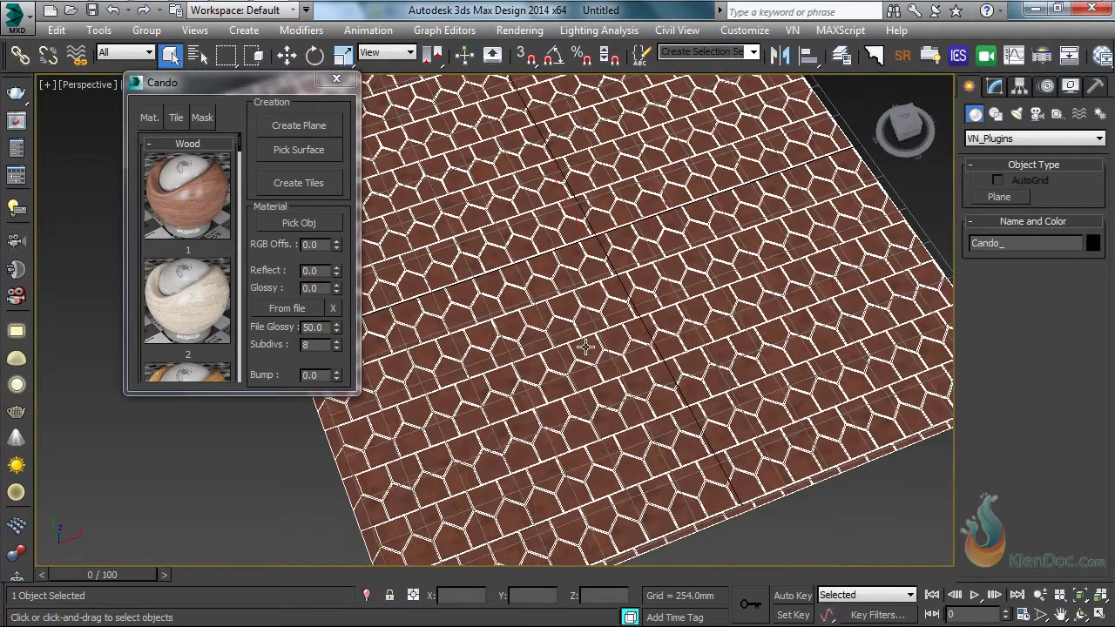
Hide the viewport grid and apply Wood material 7 to the tiled floor
key("g")
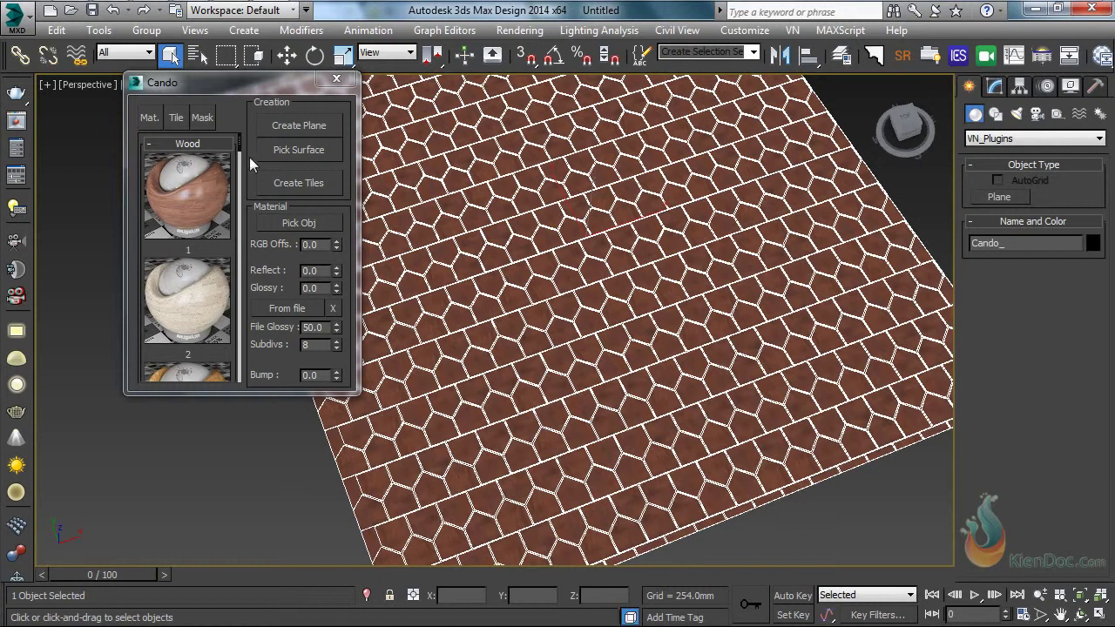
left_click_drag(240, 143, 242, 190)
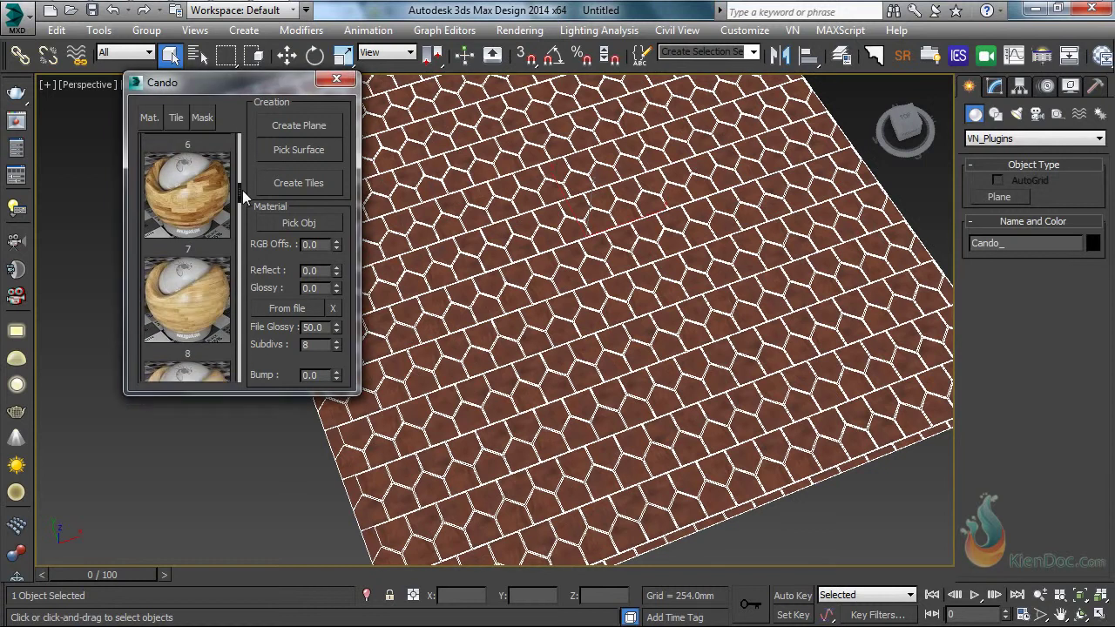
left_click(177, 200)
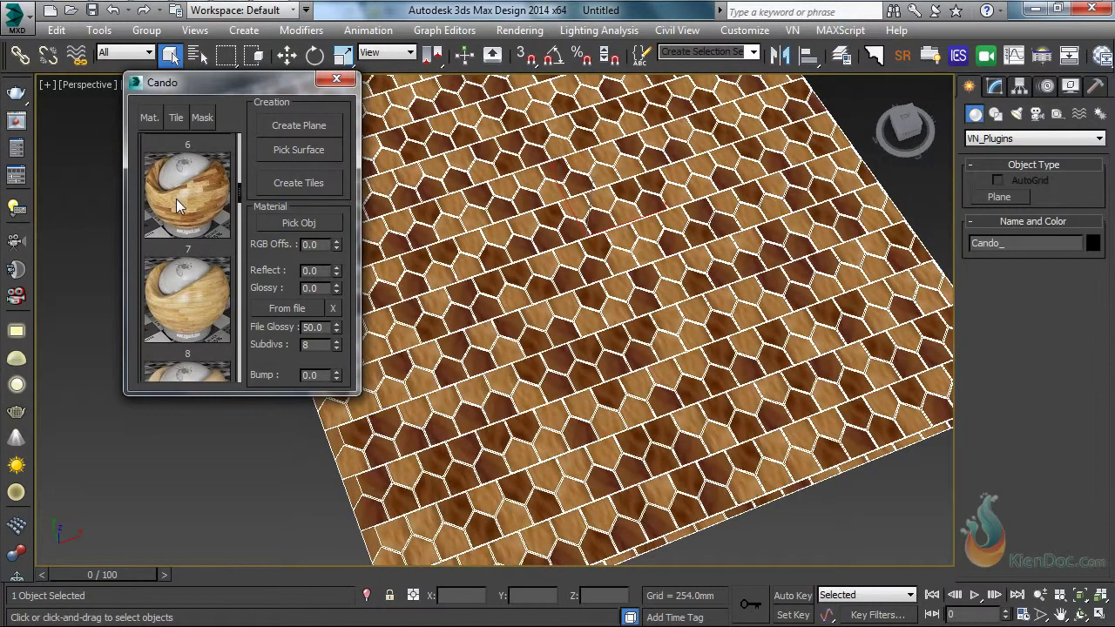
left_click(151, 115)
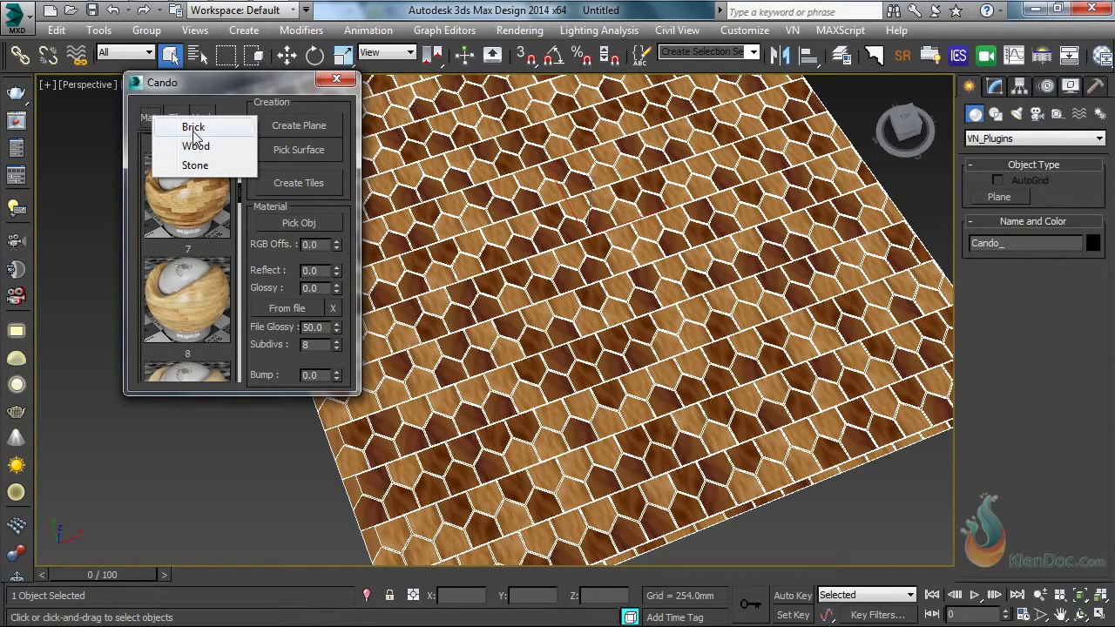
left_click(194, 83)
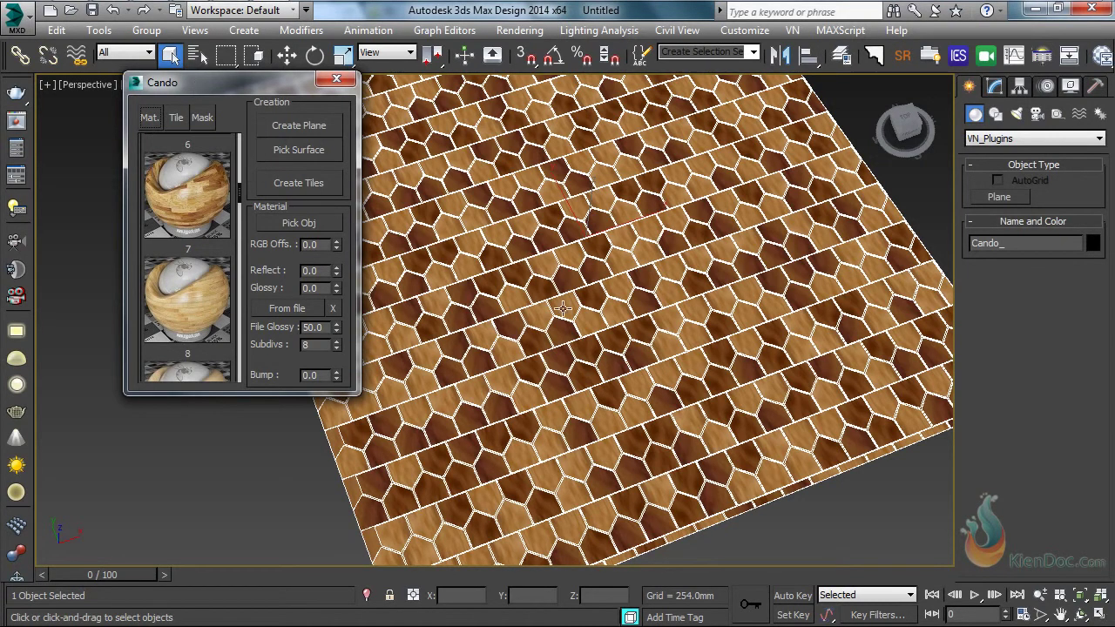
Start a new Cando plane and choose tile pattern 14 for it
middle_click_drag(612, 292, 353, 411)
scroll(579, 320, "down", 5)
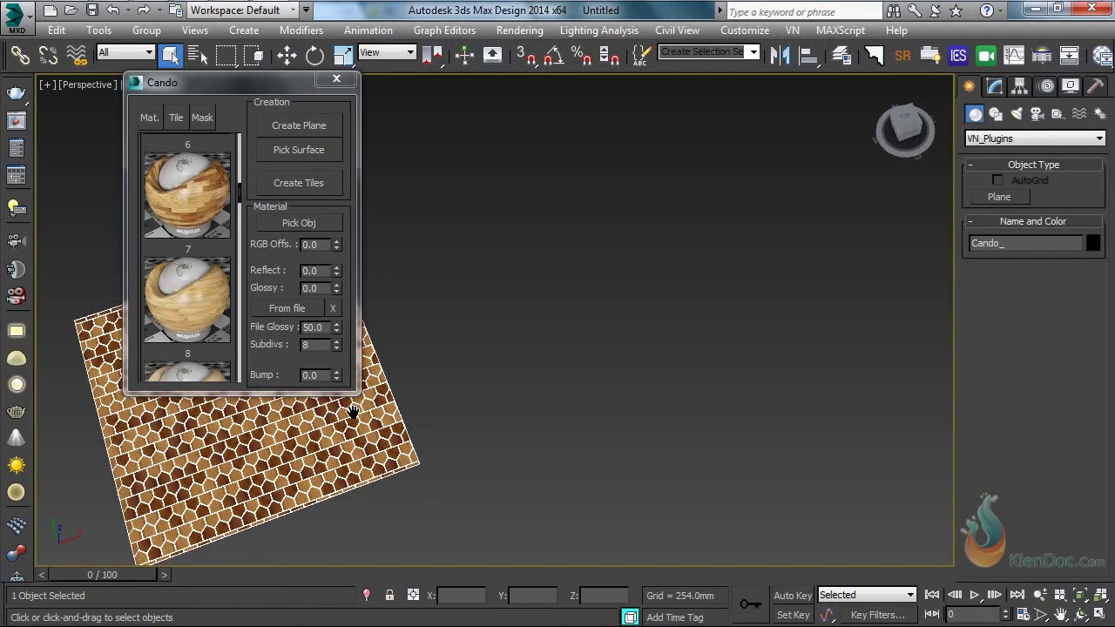
left_click(317, 125)
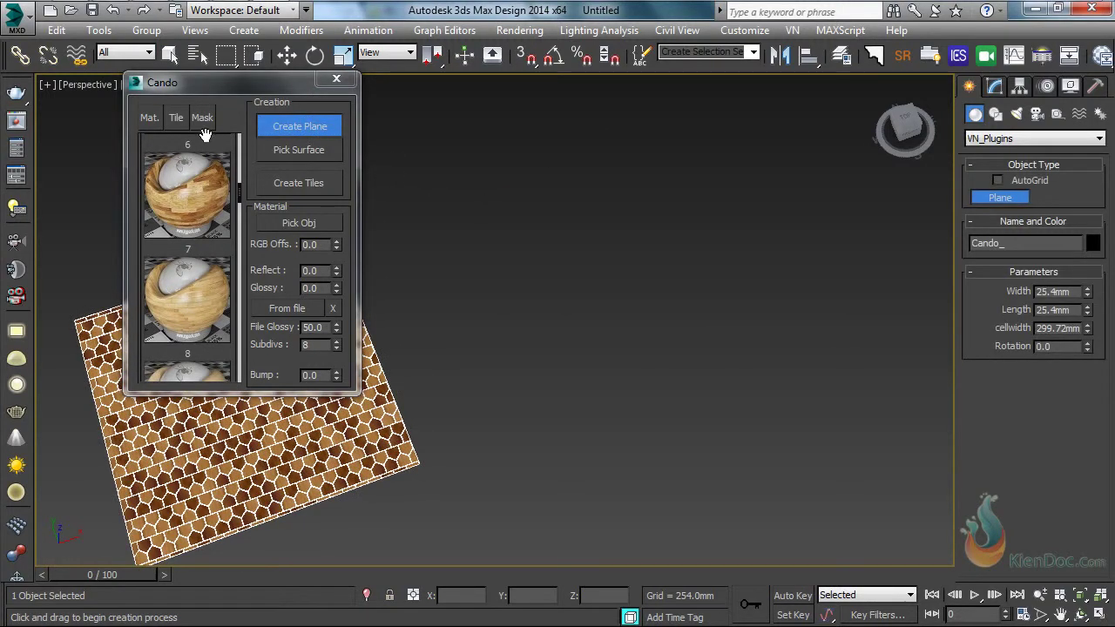
left_click(176, 120)
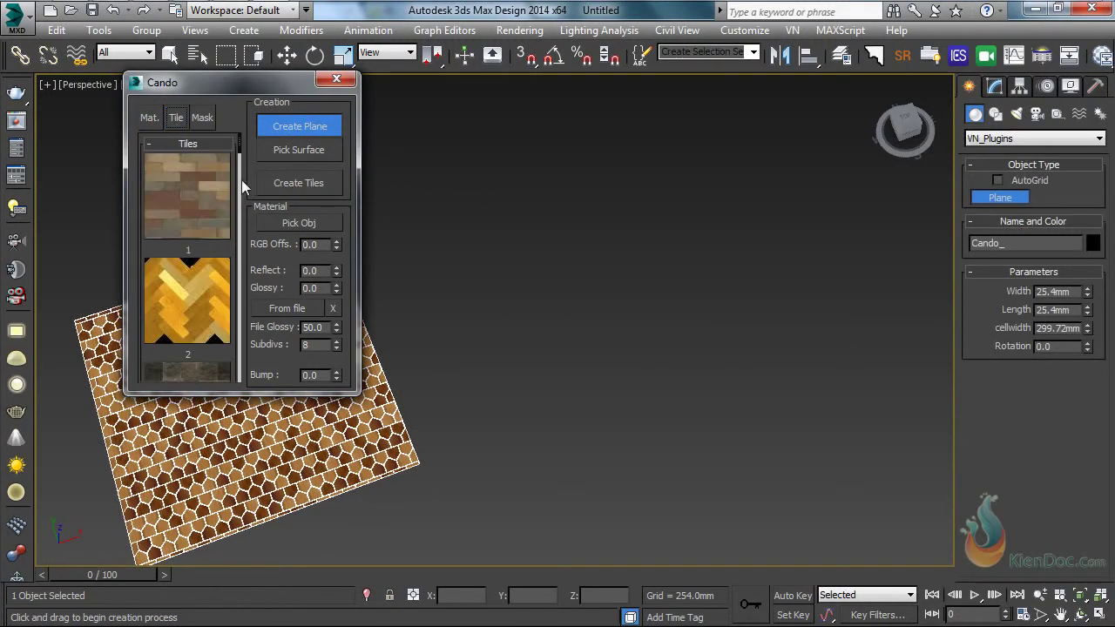
left_click_drag(237, 151, 217, 263)
left_click(178, 219)
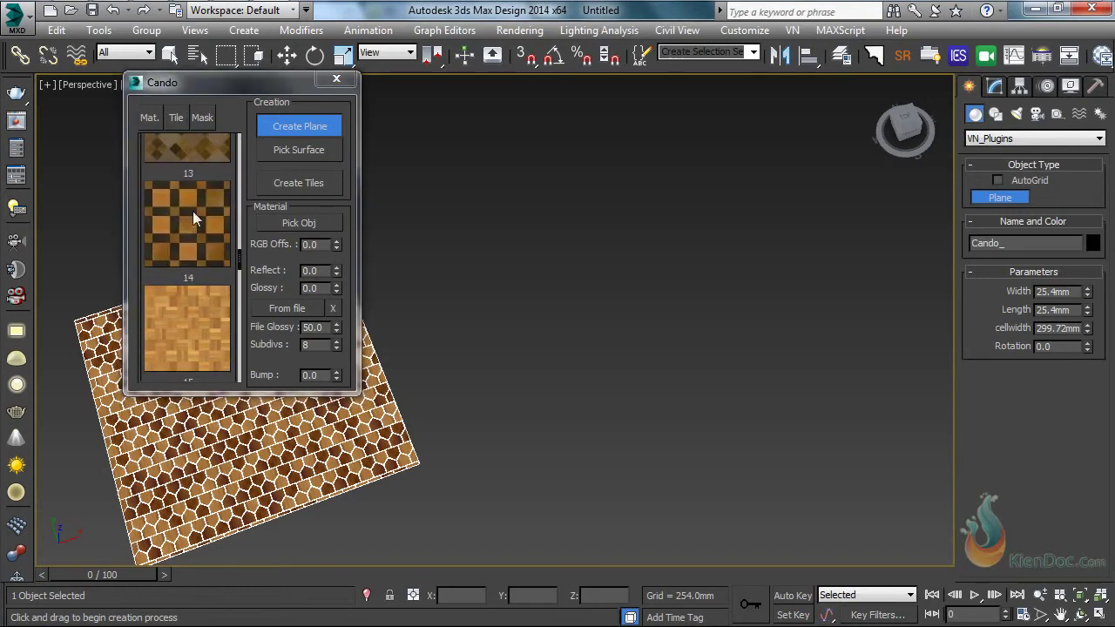
Draw a Cando plane about 883 by 771 mm beside the existing floor, with cell width 96.52 mm and rotation 34.9
scroll(515, 247, "up", 5)
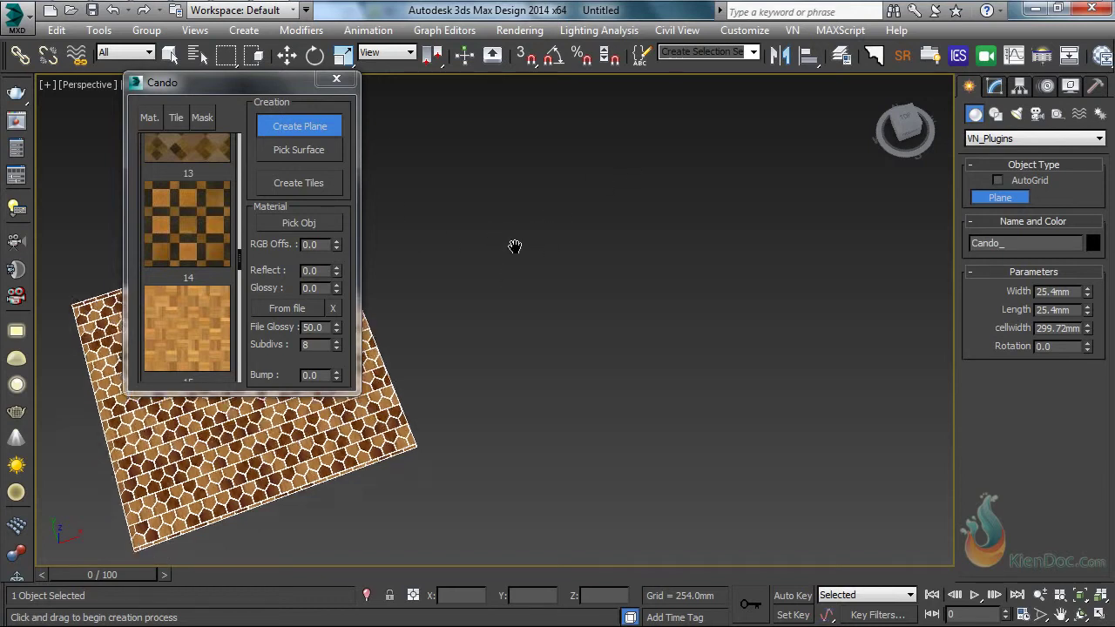
left_click_drag(554, 211, 354, 550)
left_click_drag(1086, 333, 1086, 398)
left_click_drag(1088, 347, 1108, 34)
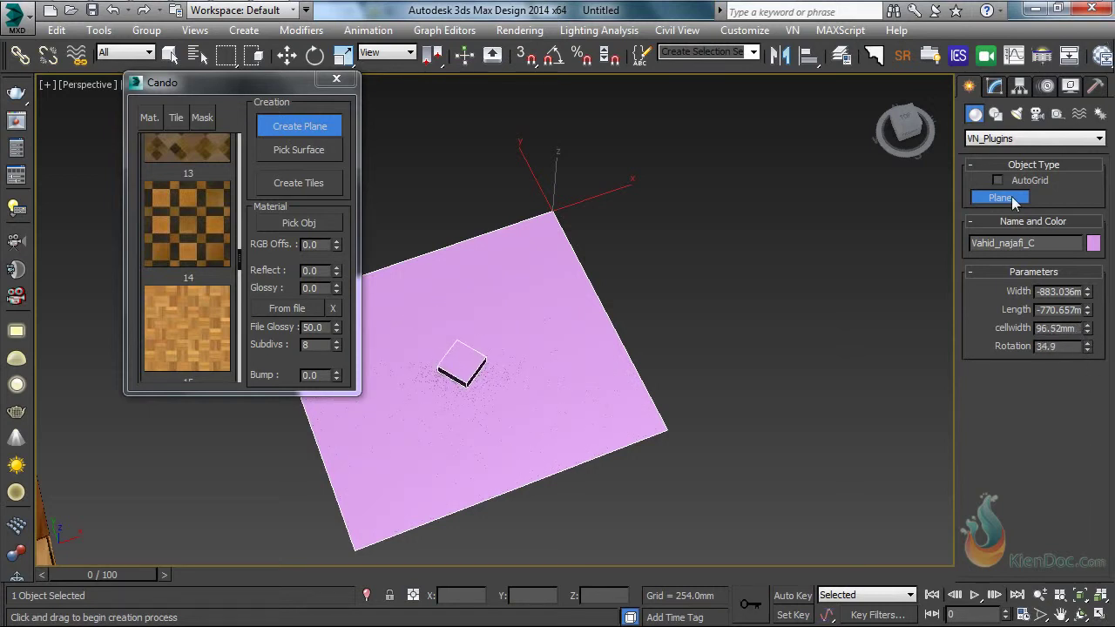
left_click(1011, 199)
mouse_move(435, 347)
middle_mouse_down()
mouse_move(450, 323)
mouse_move(438, 344)
middle_mouse_up()
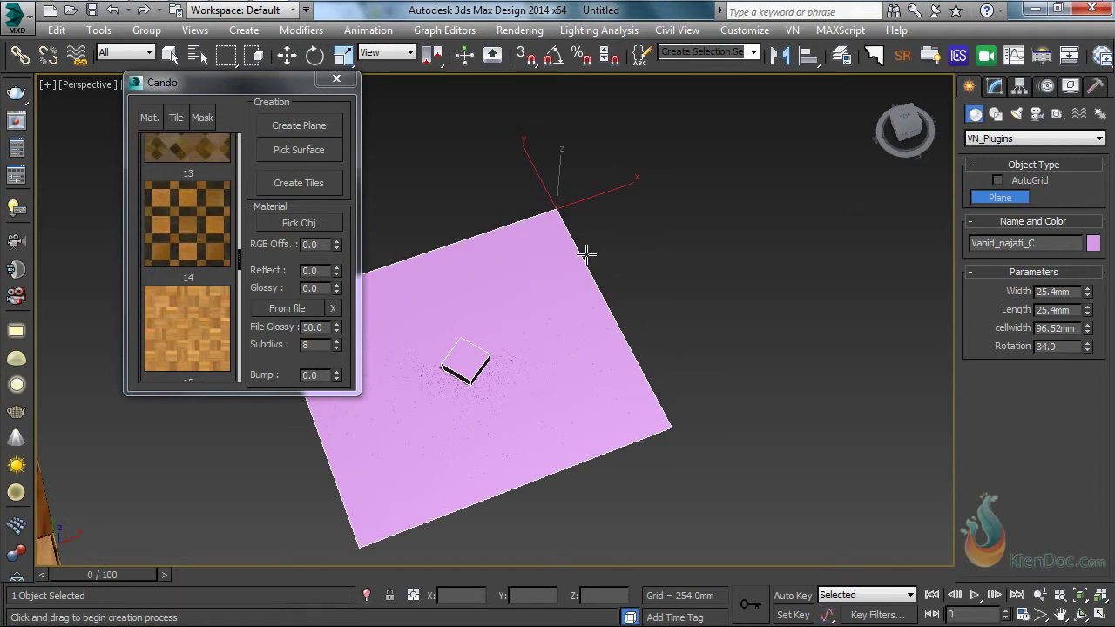
right_click(659, 255)
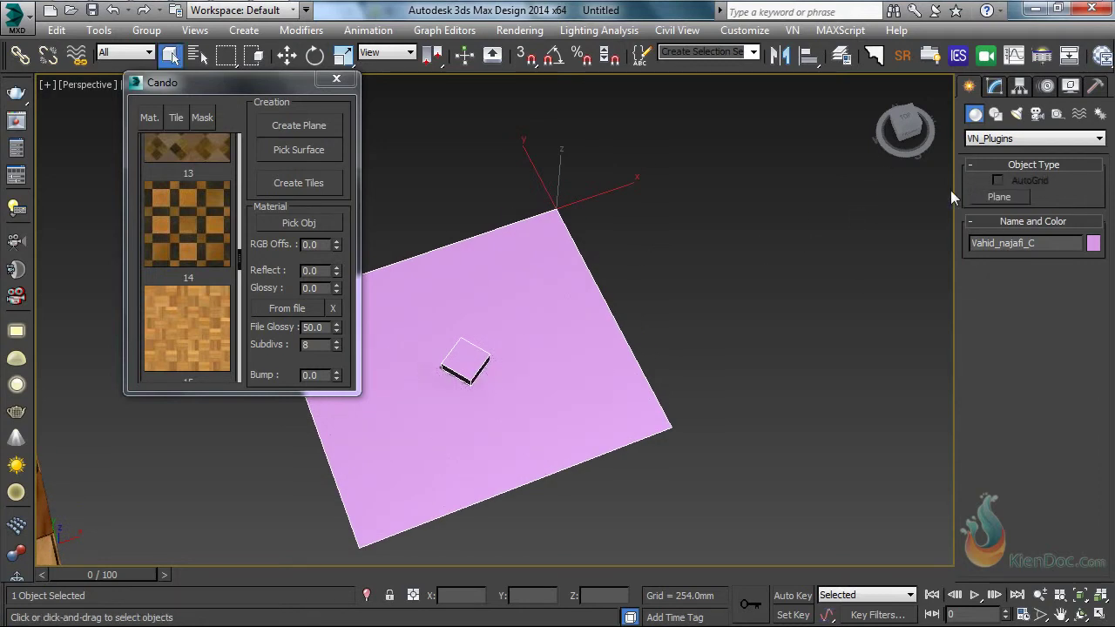
Generate the tiles on the new plane and select the resulting checkered floor
left_click(312, 183)
left_click(525, 341)
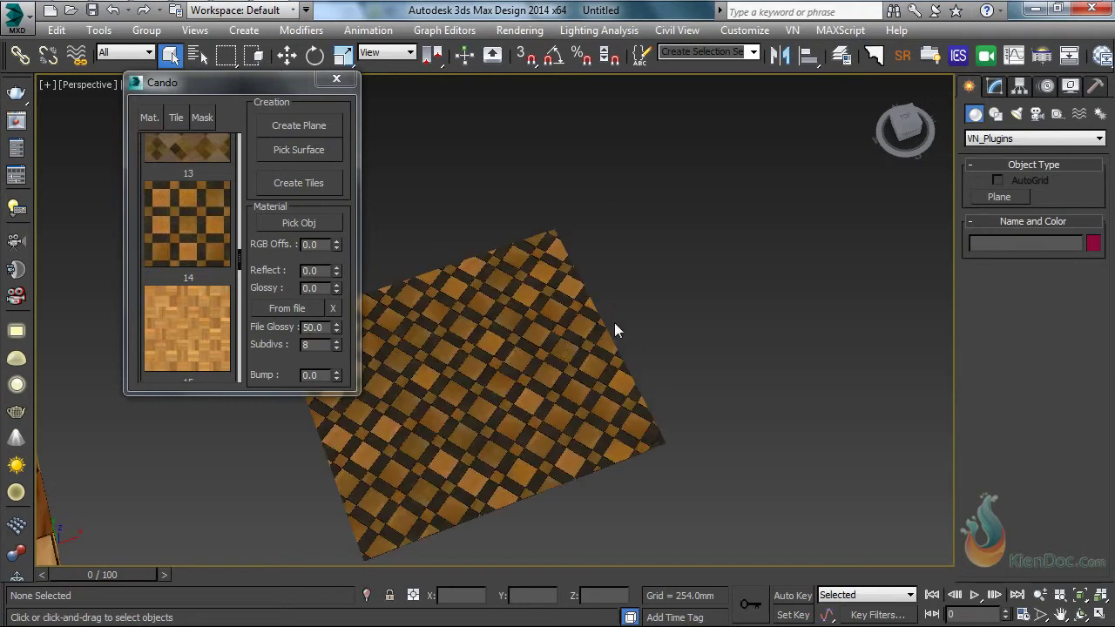
scroll(528, 356, "up", 8)
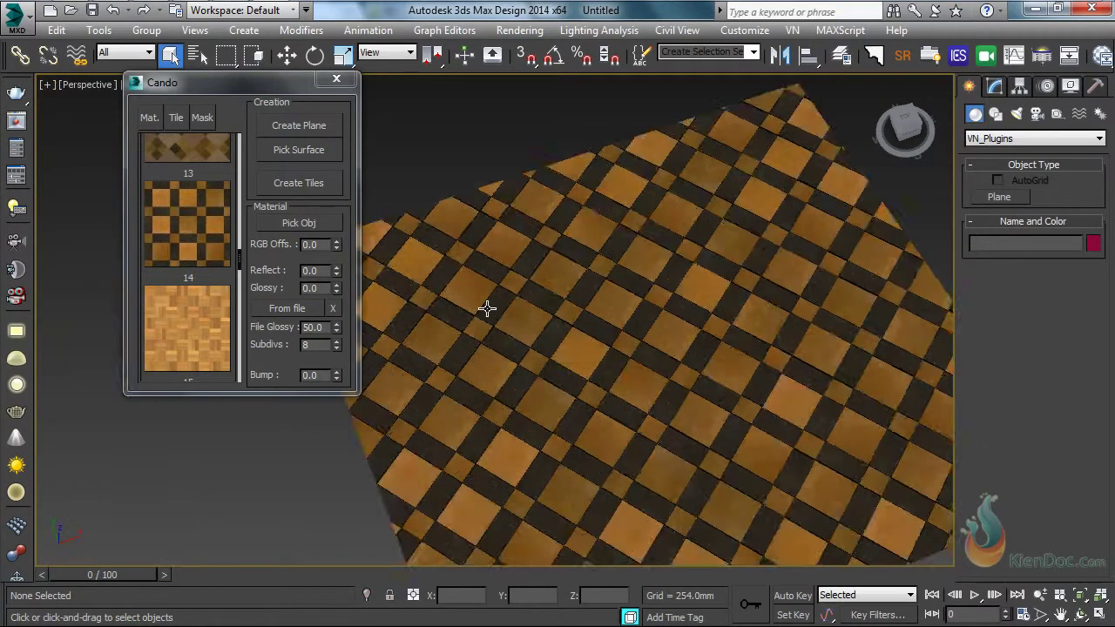
left_click(493, 308)
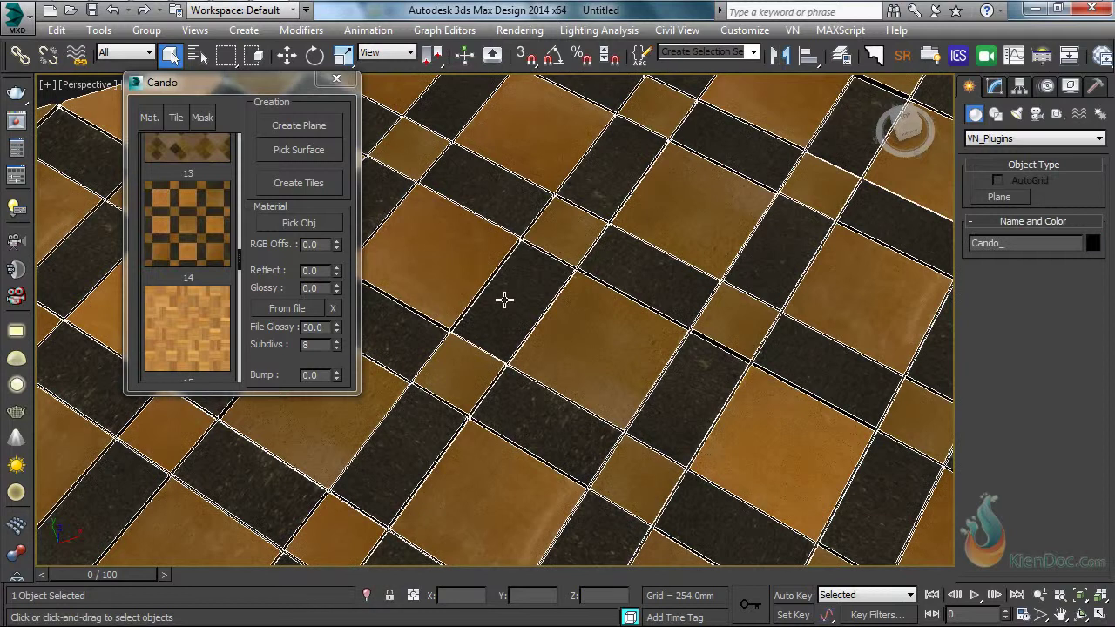
Load the Brick material collection and try Brick material 15 on the checkered floor
left_click(149, 120)
left_click(187, 125)
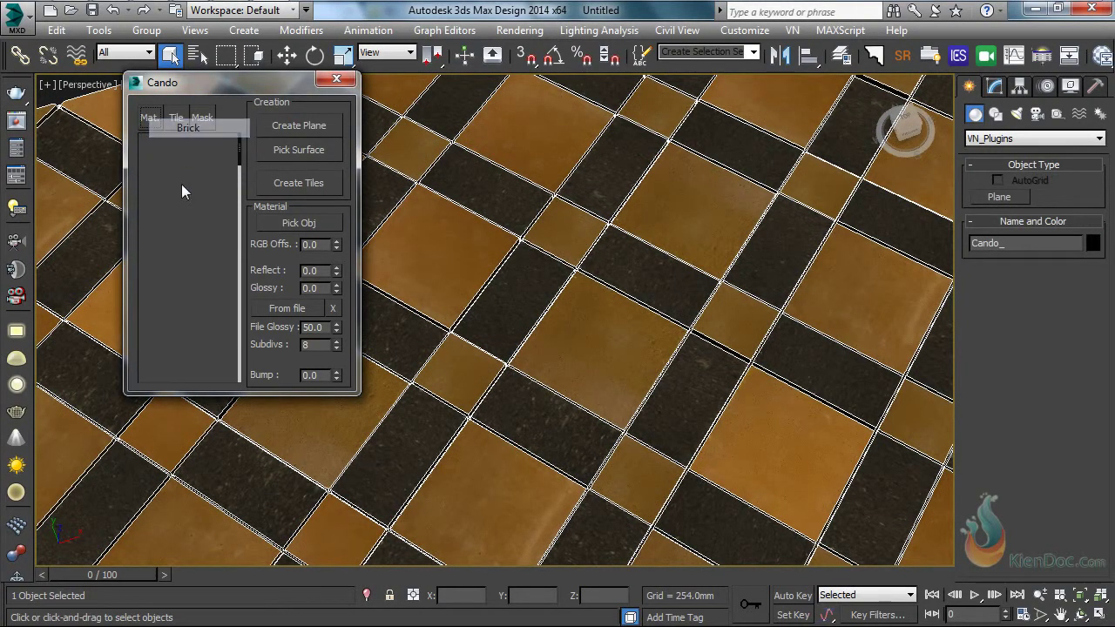
left_click_drag(238, 151, 209, 340)
left_click(189, 318)
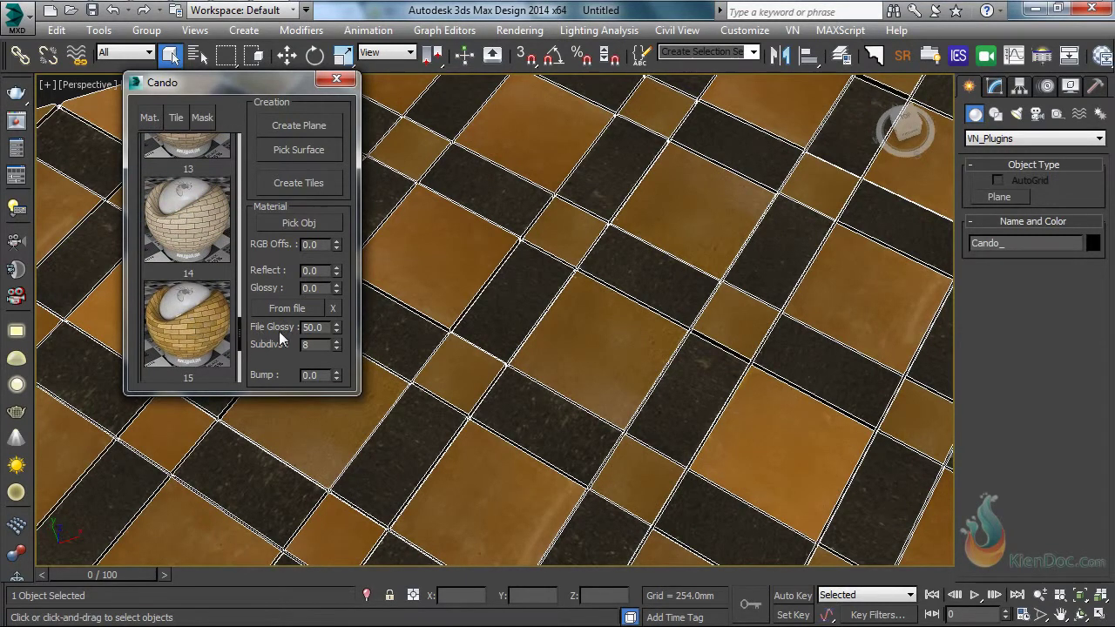
left_click(195, 330)
scroll(580, 295, "down", 5)
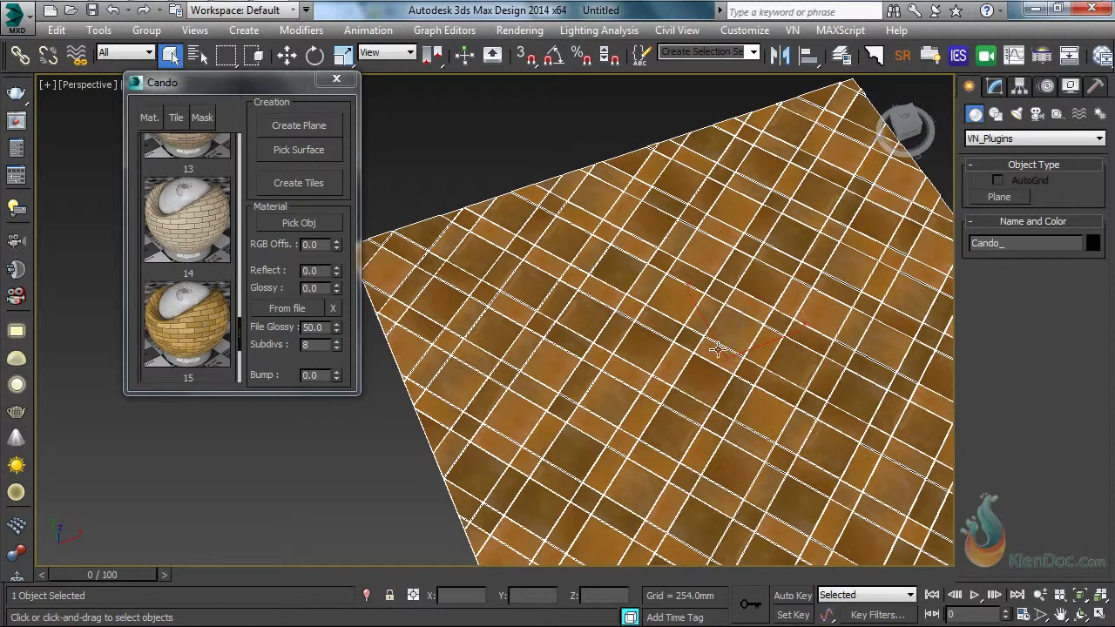
middle_click_drag(617, 303, 535, 294)
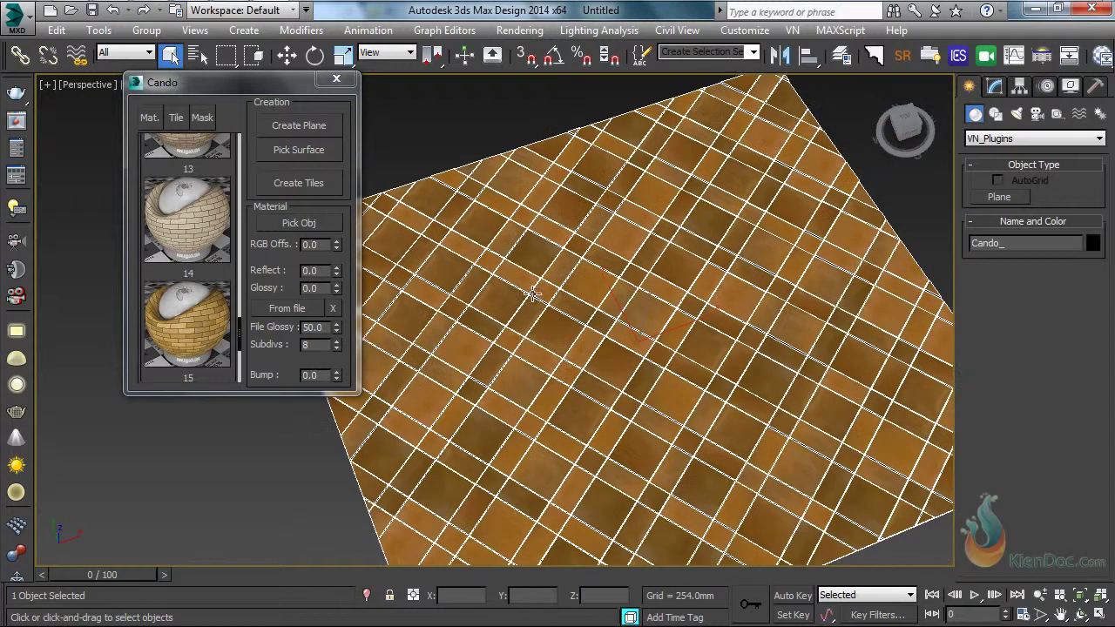
Switch to the Wood collection, try Wood materials 1 and 2, and give the checkered floor a mixed light and dark brown wood
left_click(148, 120)
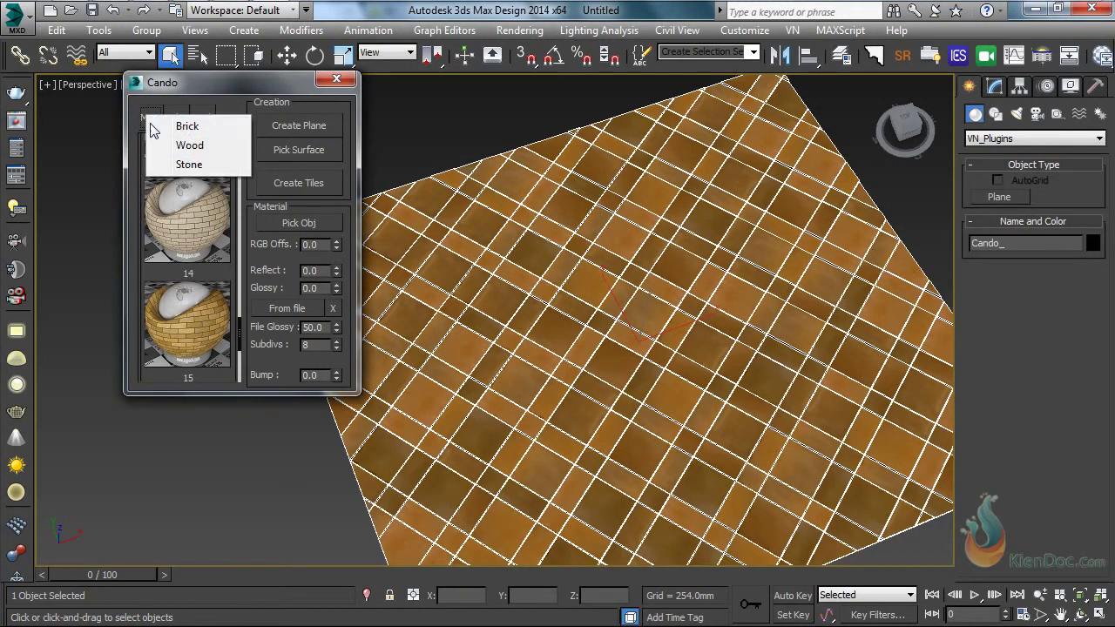
left_click(199, 148)
left_click(189, 200)
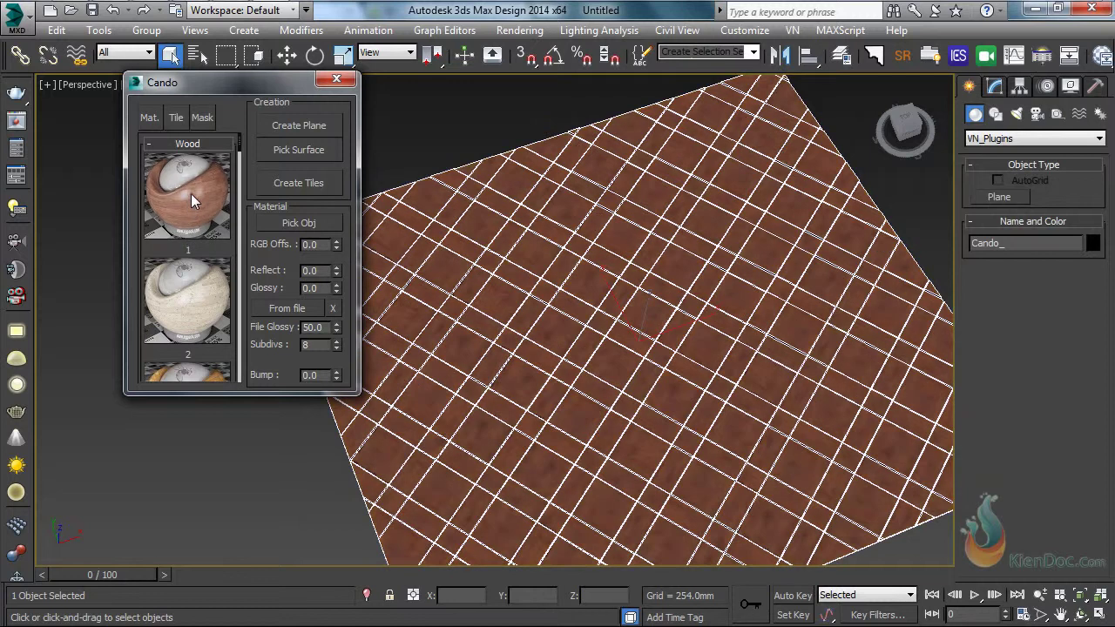
left_click(190, 304)
left_click_drag(240, 146, 234, 283)
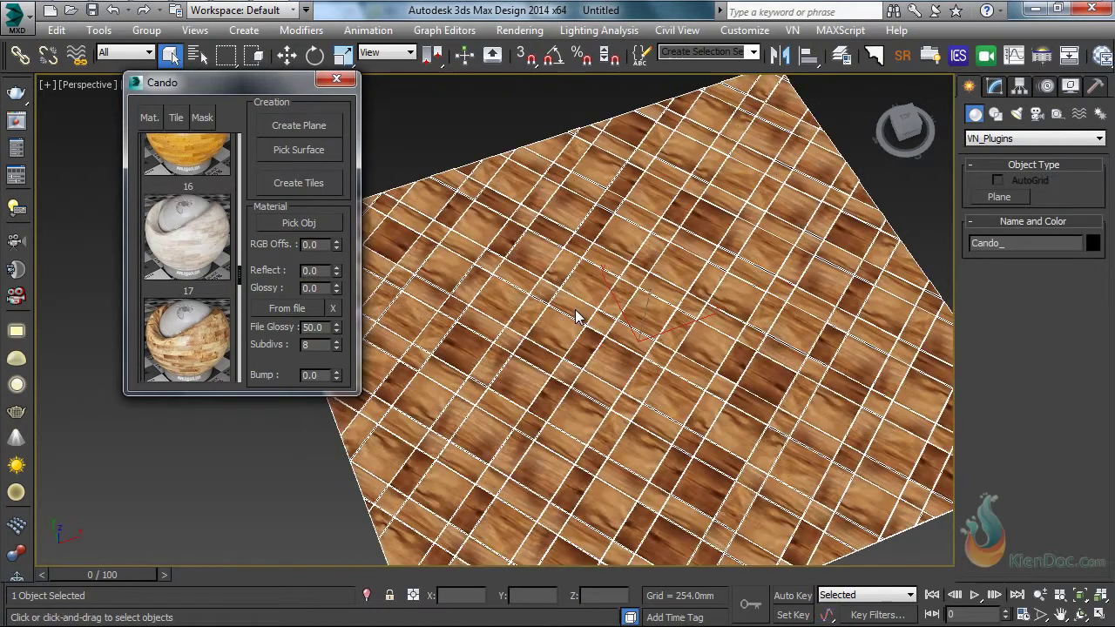
middle_click_drag(575, 317, 526, 275)
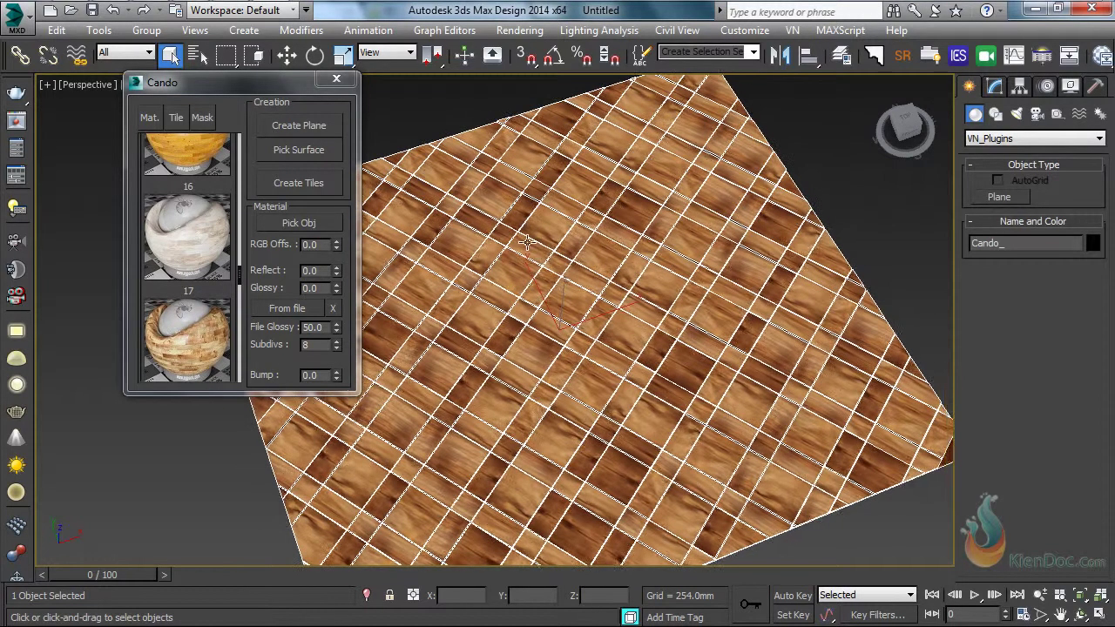
Draw a rectangle spline about 402 mm long and 462 mm wide in the empty area beside the checkered floor
scroll(508, 269, "down", 4)
middle_click_drag(592, 312, 95, 453)
middle_click_drag(415, 427, 371, 474, "alt")
left_click(996, 114)
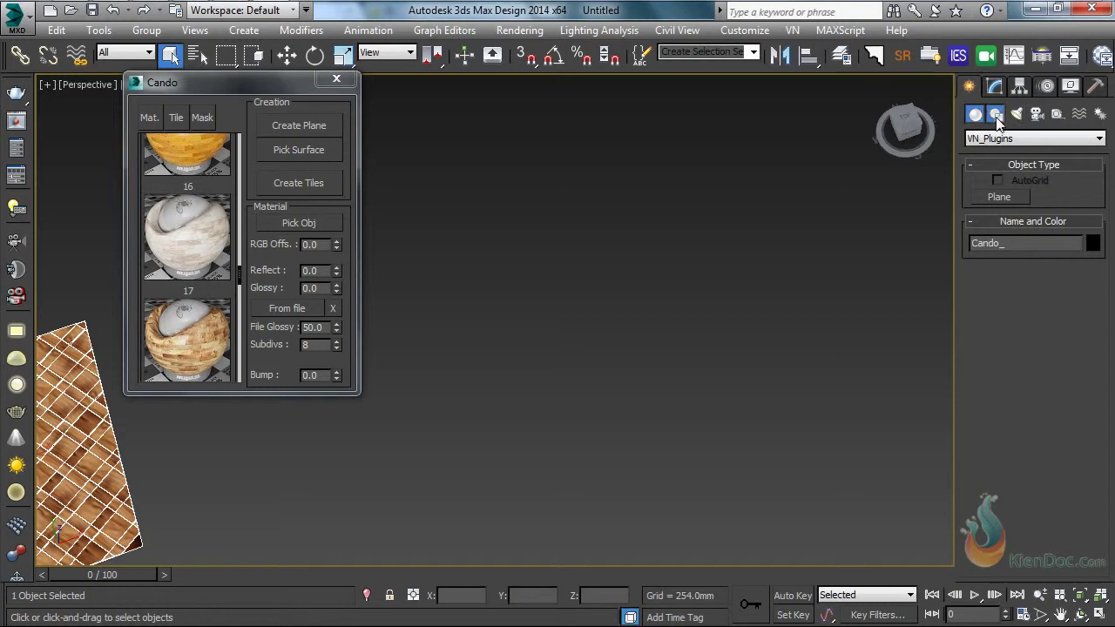
left_click(1072, 213)
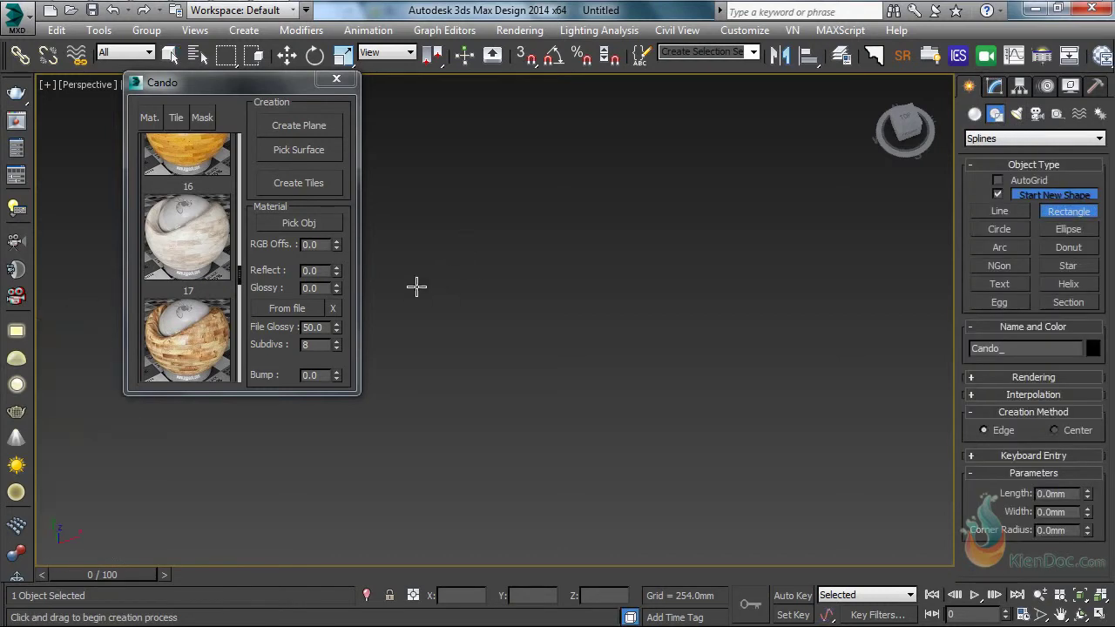
left_click_drag(406, 297, 685, 381)
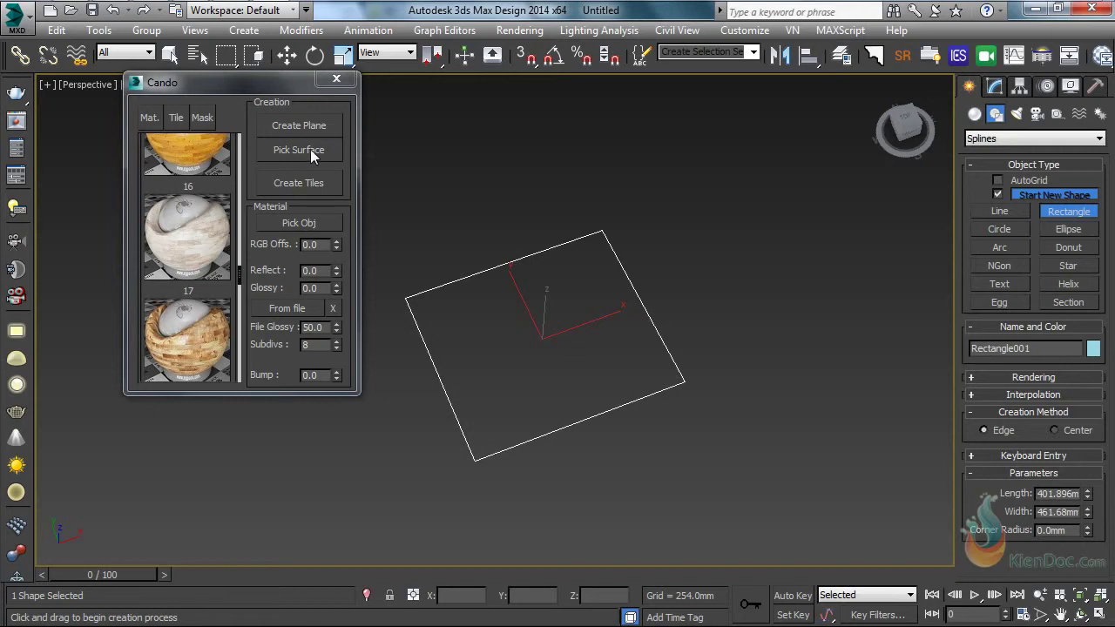
Convert the rectangle to an Editable Poly
right_click(520, 263)
right_click(583, 285)
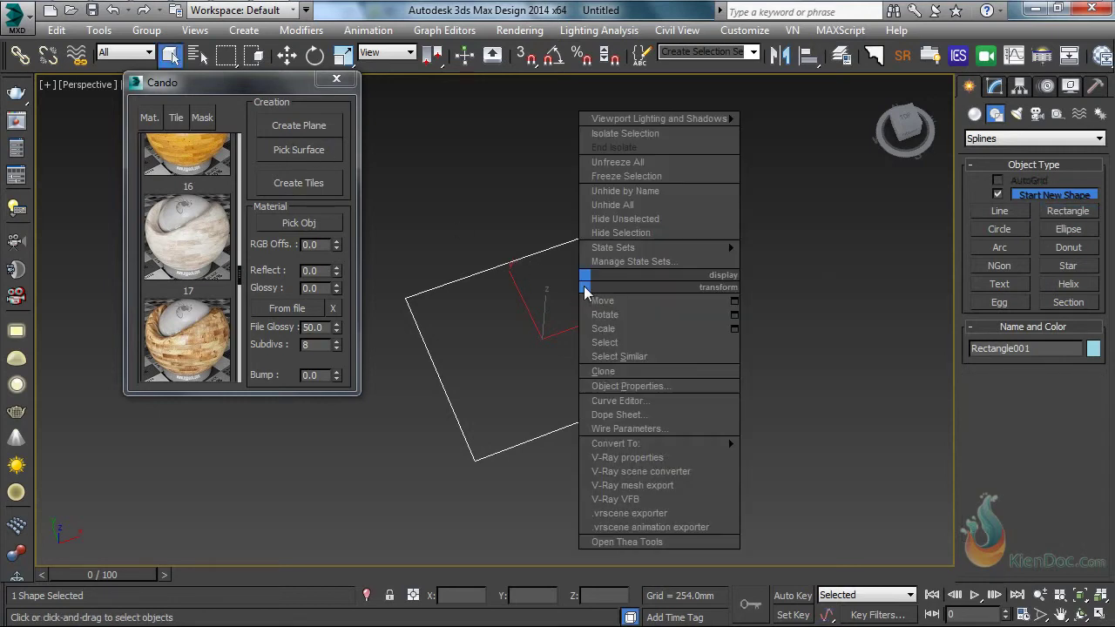
mouse_move(669, 446)
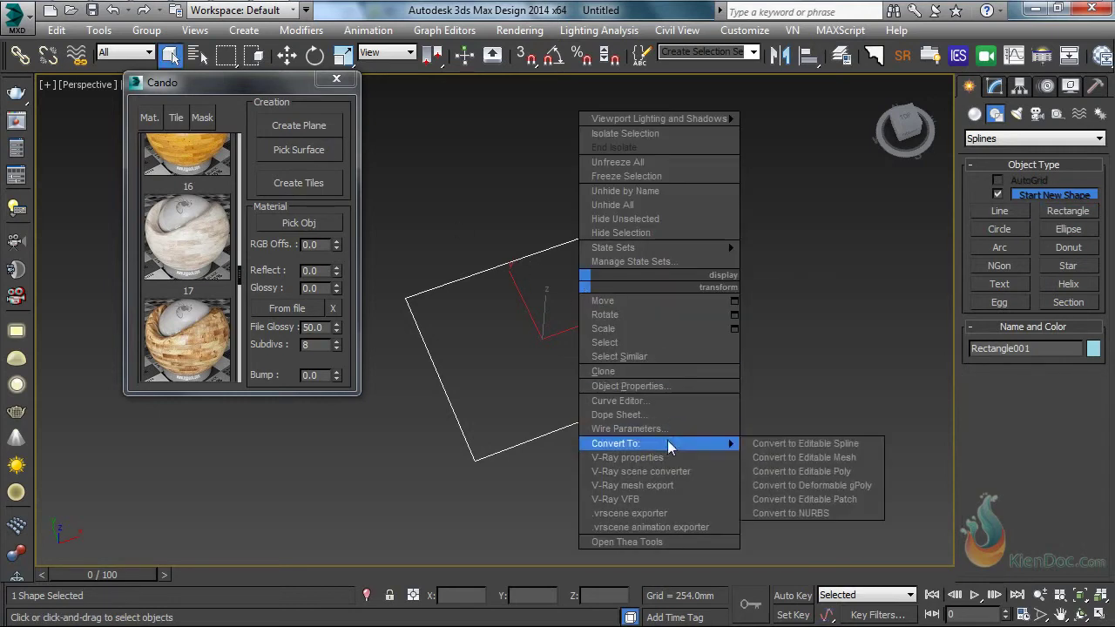
left_click(843, 473)
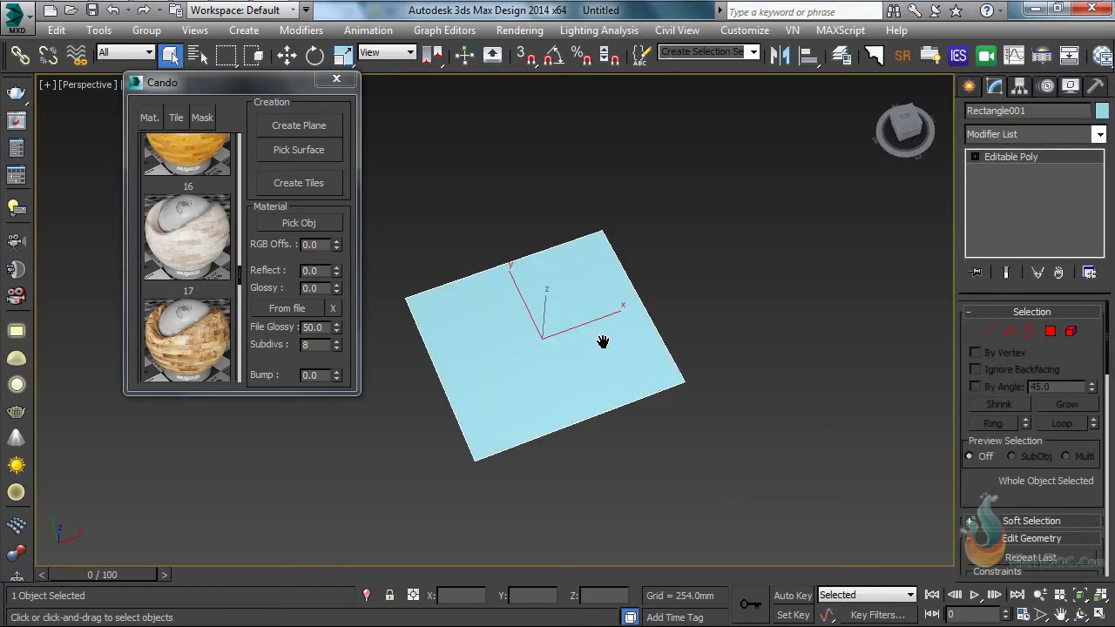
middle_click_drag(618, 339, 557, 350)
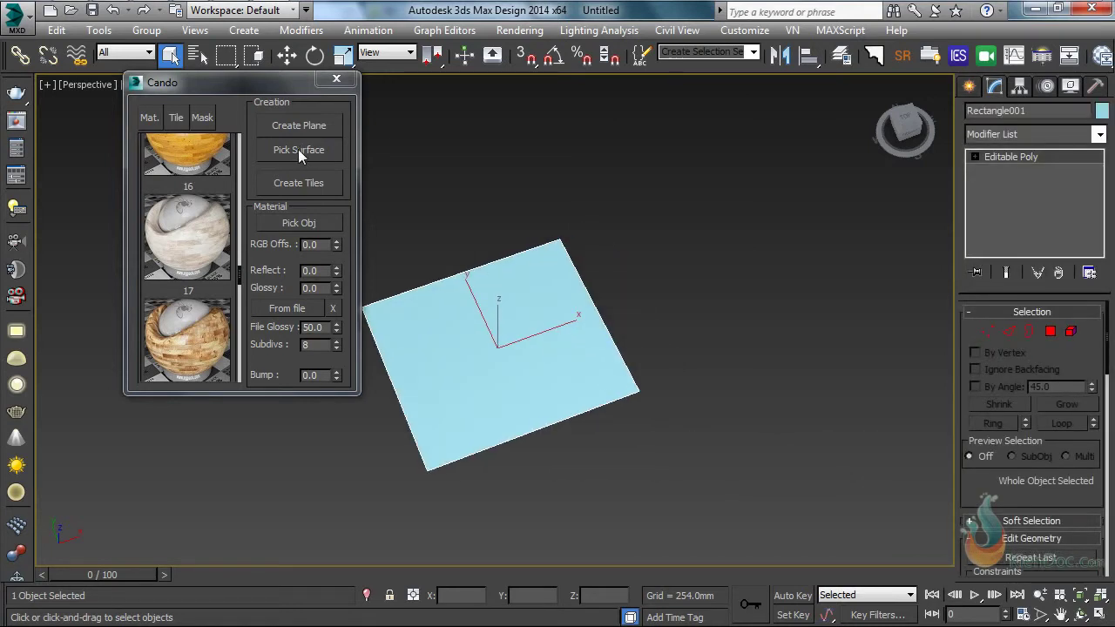
Choose tile pattern 1 and pick the rectangle as the Cando surface
left_click(177, 118)
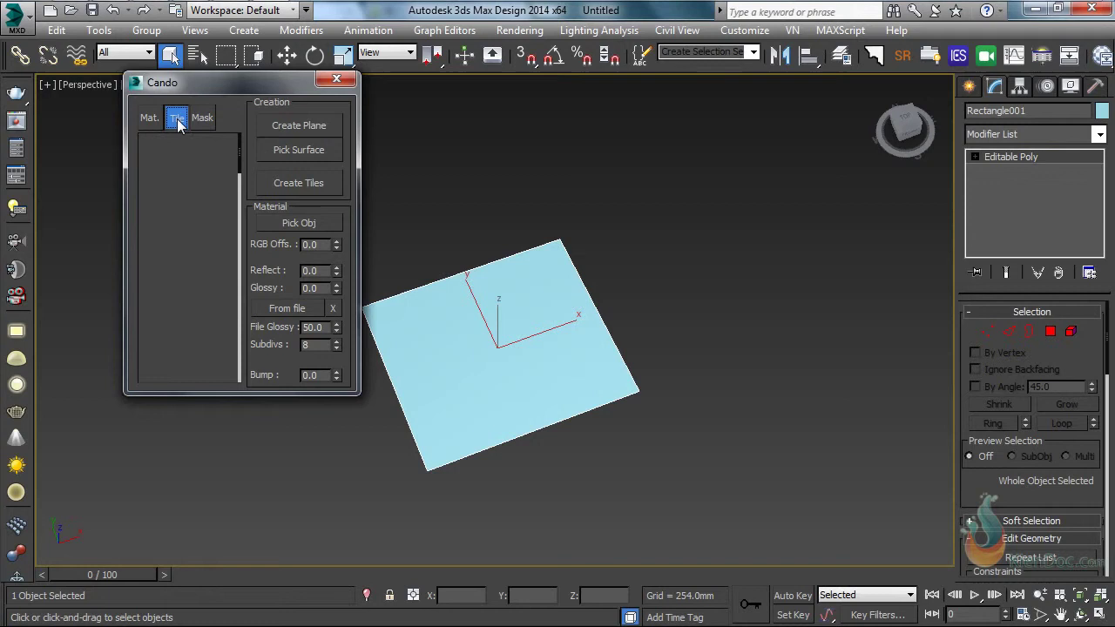
left_click(161, 191)
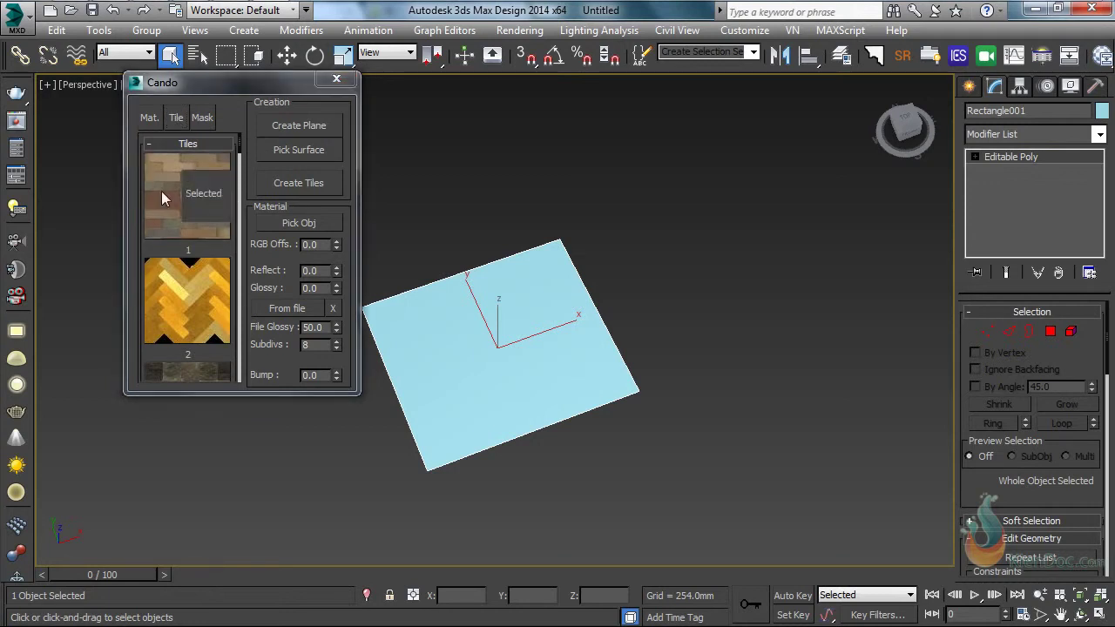
left_click(263, 151)
left_click(480, 341)
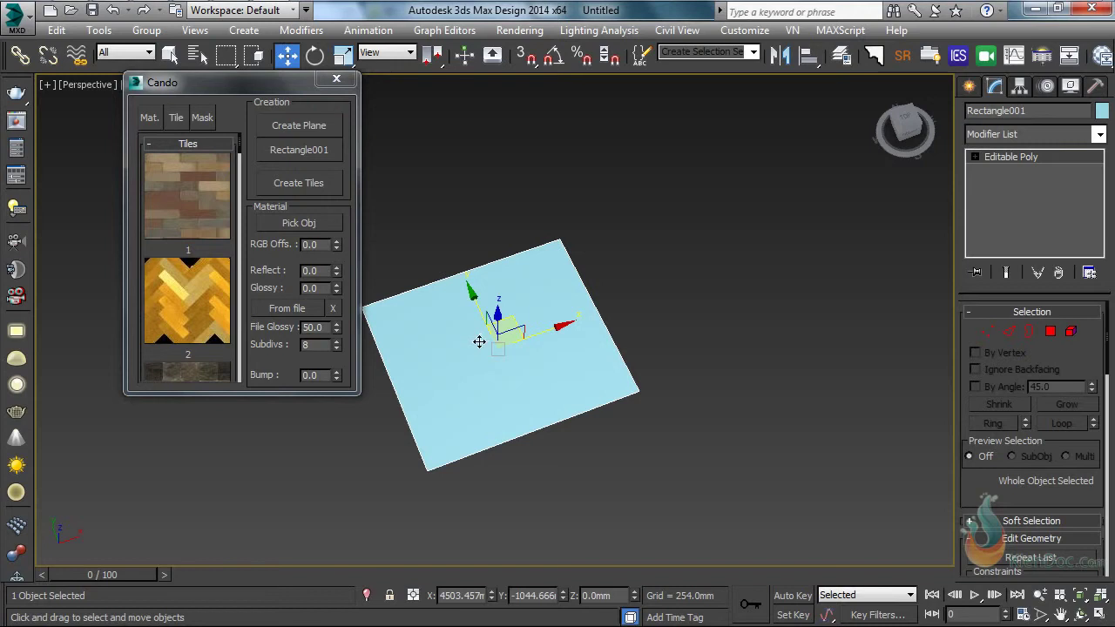
Create tiles on the rectangle with a cell width of about 719 mm, rotation 0 and the Fast method
left_click(303, 183)
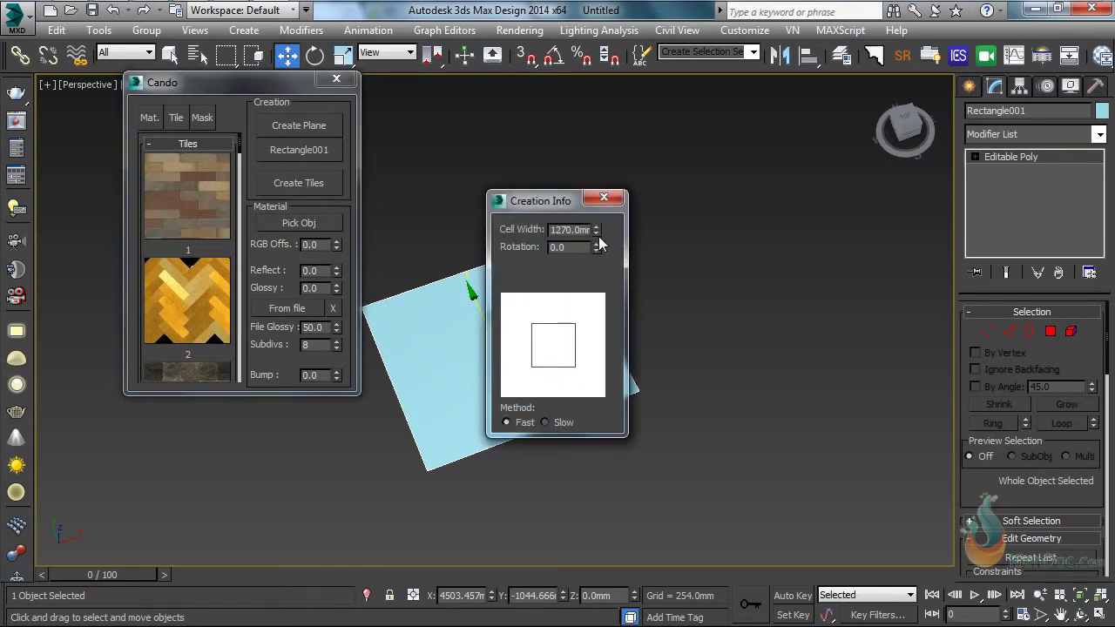
left_click_drag(598, 234, 600, 423)
left_click_drag(536, 200, 651, 201)
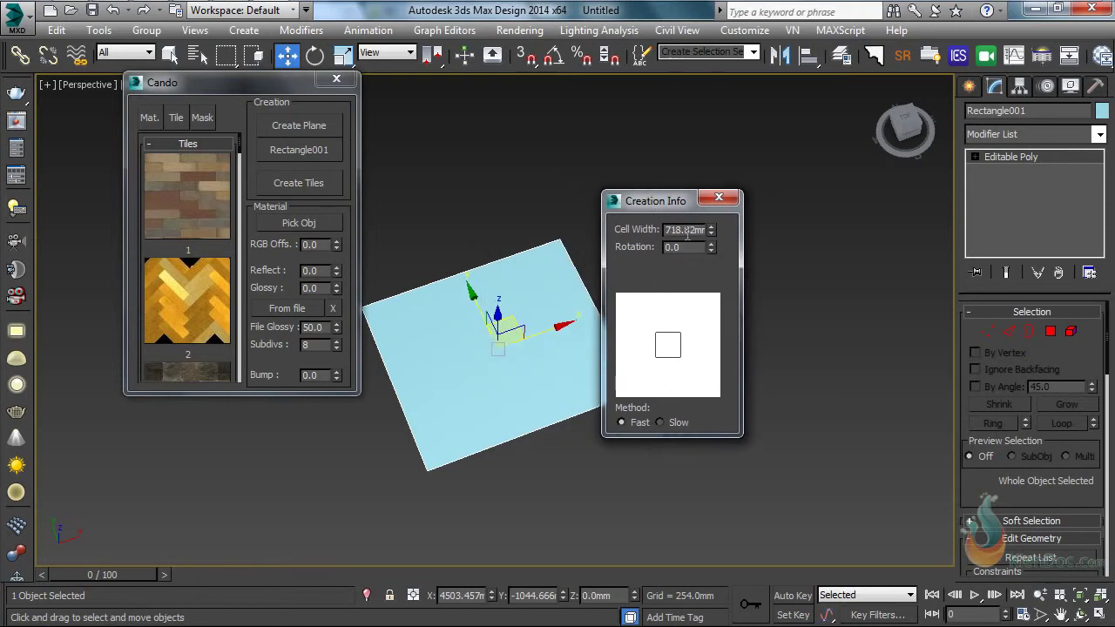
left_click(716, 201)
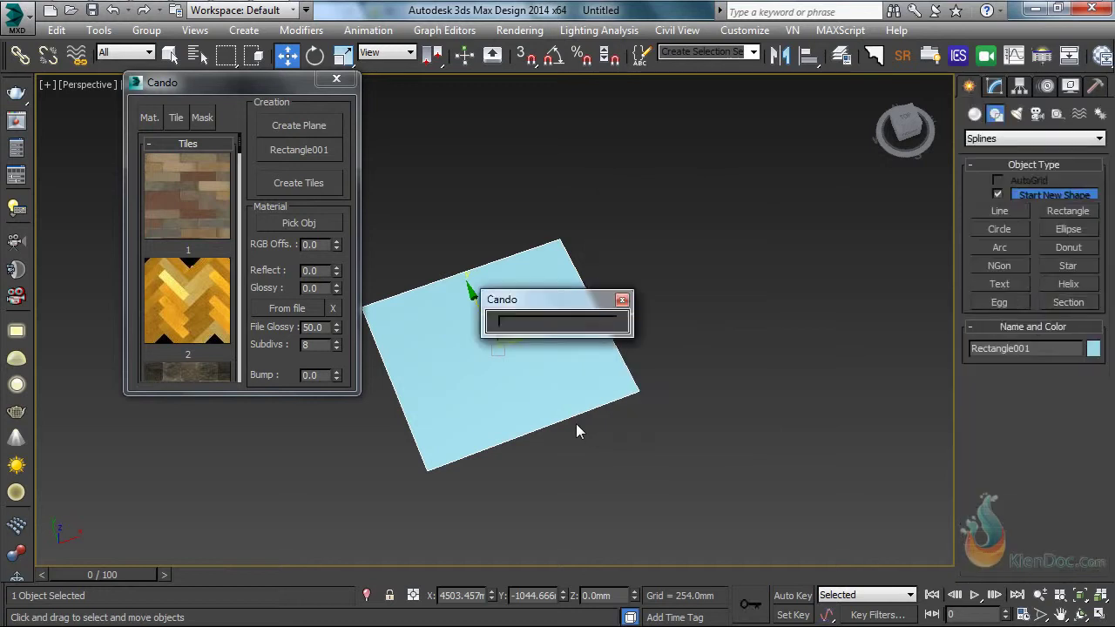
middle_click_drag(511, 315, 572, 316)
scroll(573, 316, "up", 4)
middle_click_drag(585, 425, 638, 390)
Delete the oversized tiles and select the underlying rectangle again
left_click(692, 336)
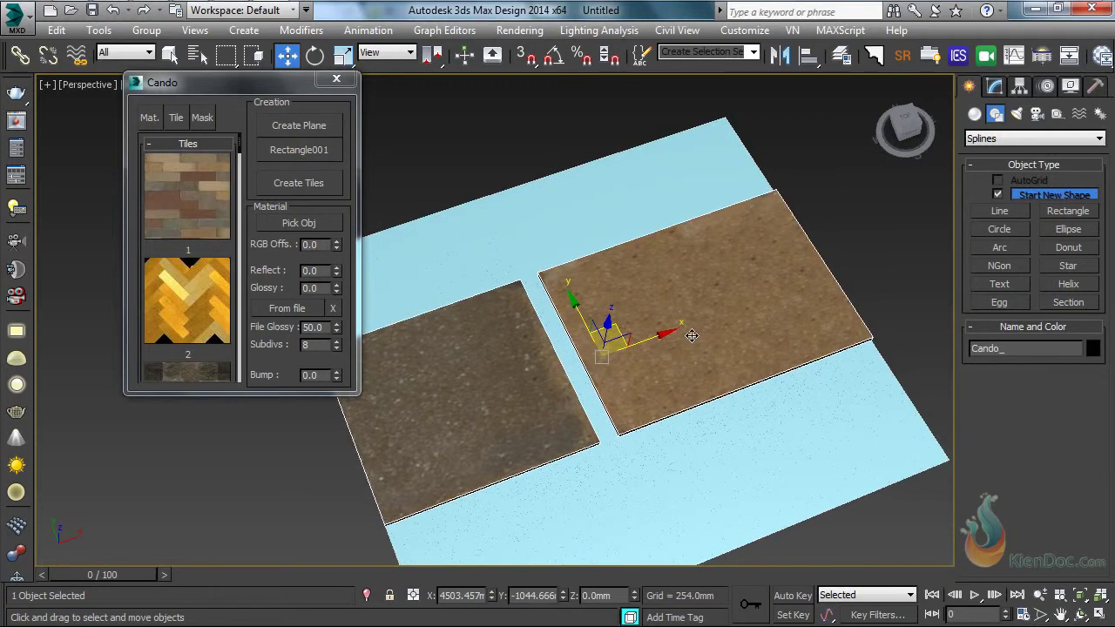
key("Delete")
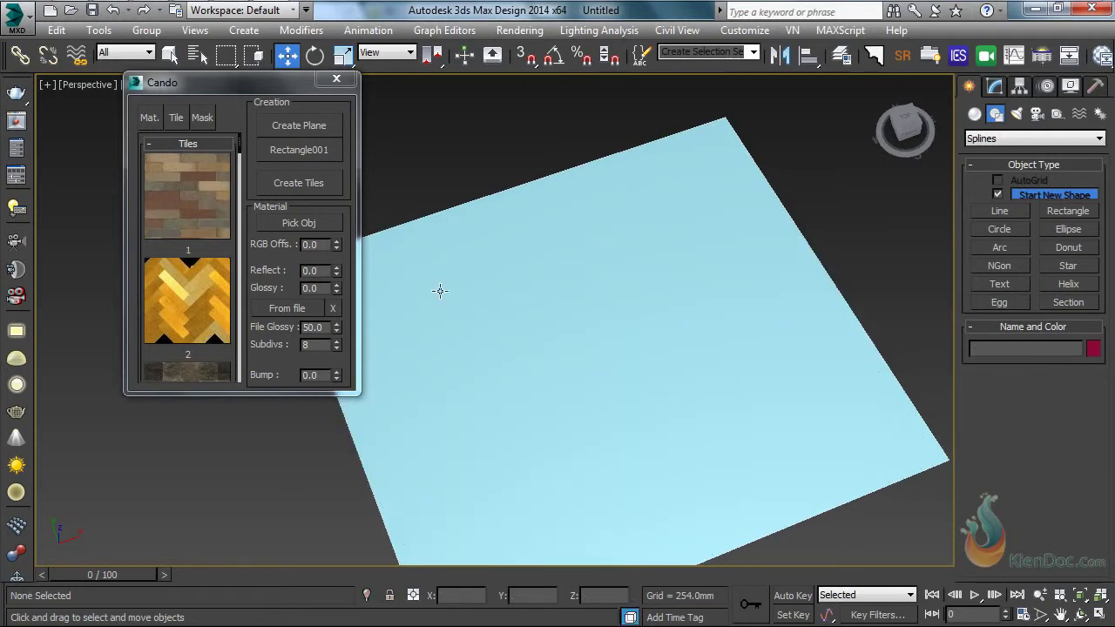
middle_click_drag(567, 342, 515, 269)
left_click(577, 267)
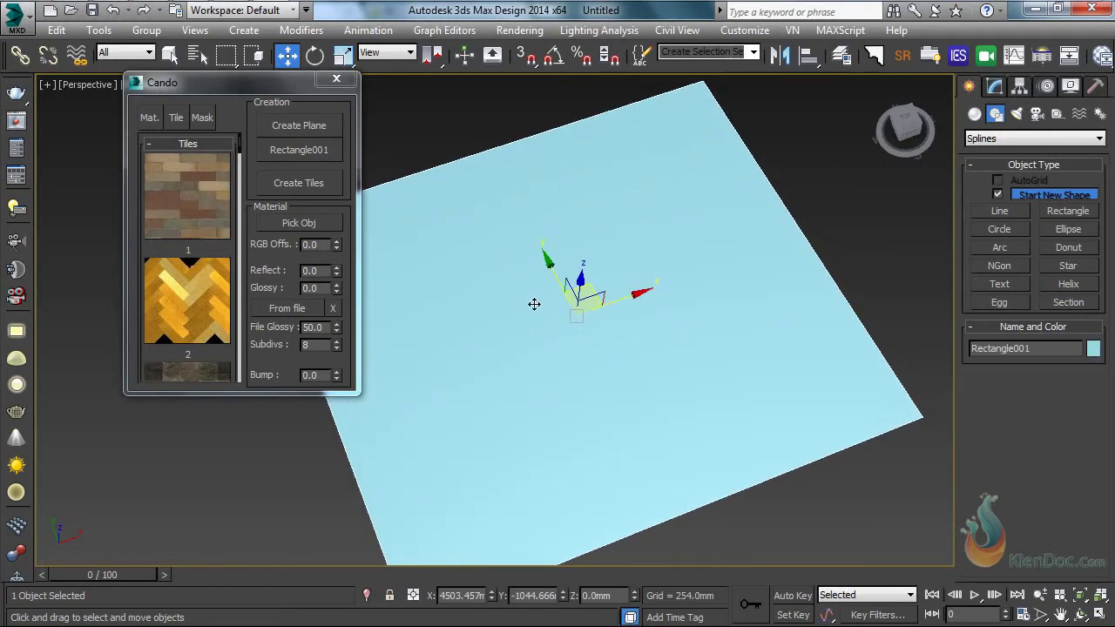
Remove the assigned surface from Cando and pick the rectangle again as the tile surface
right_click(305, 150)
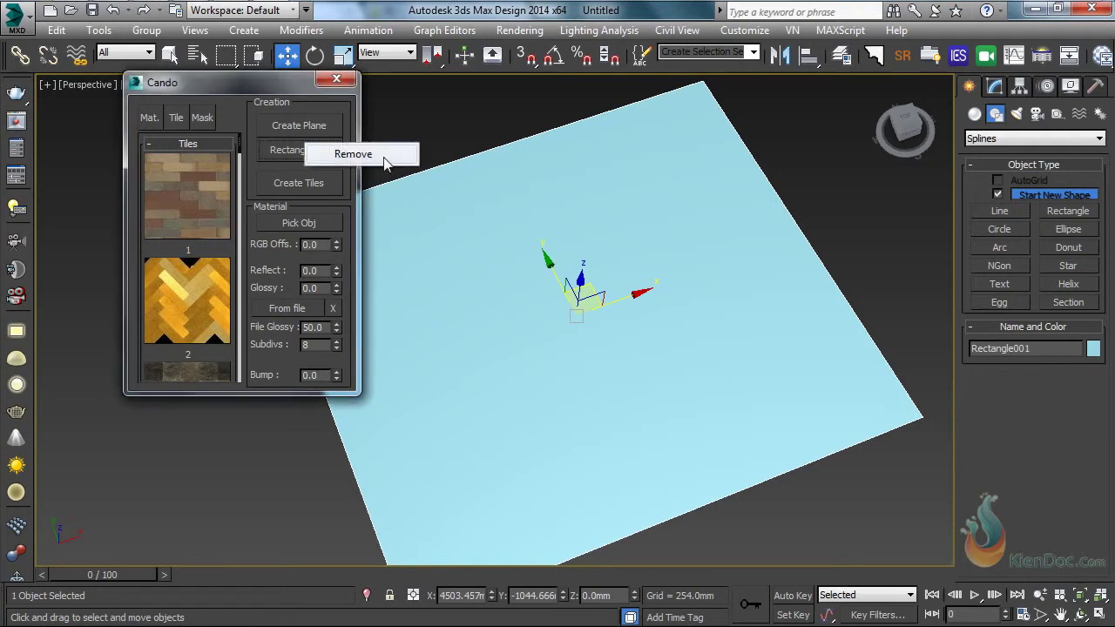
left_click(355, 155)
left_click(299, 150)
left_click(596, 277)
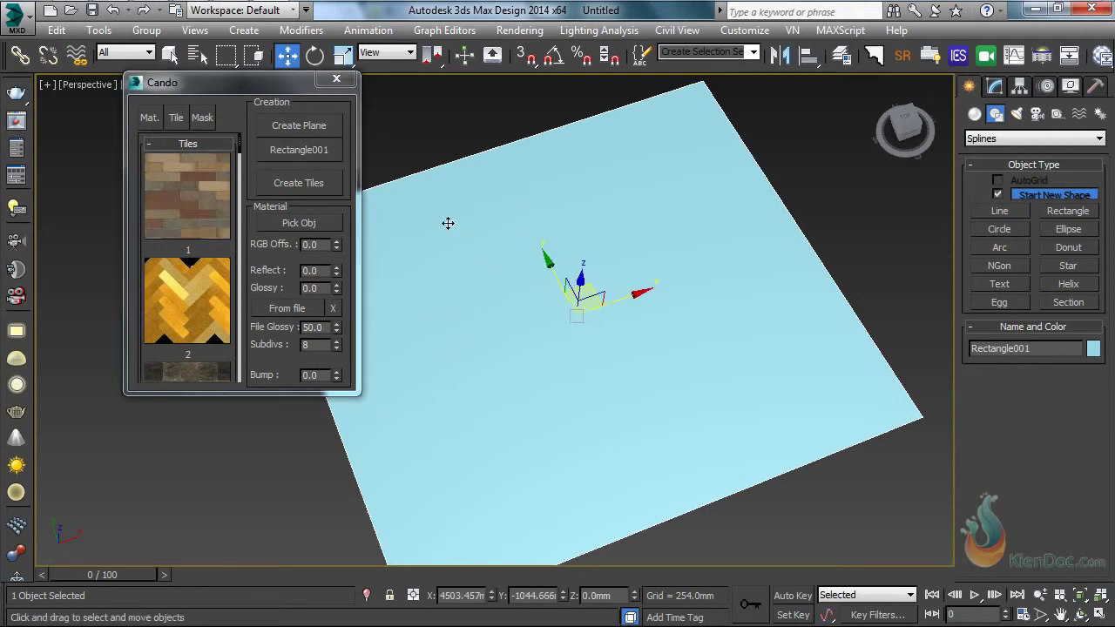
Create tiles on the rectangle with a cell width of 30, rotation 0 and the Fast method
left_click(313, 191)
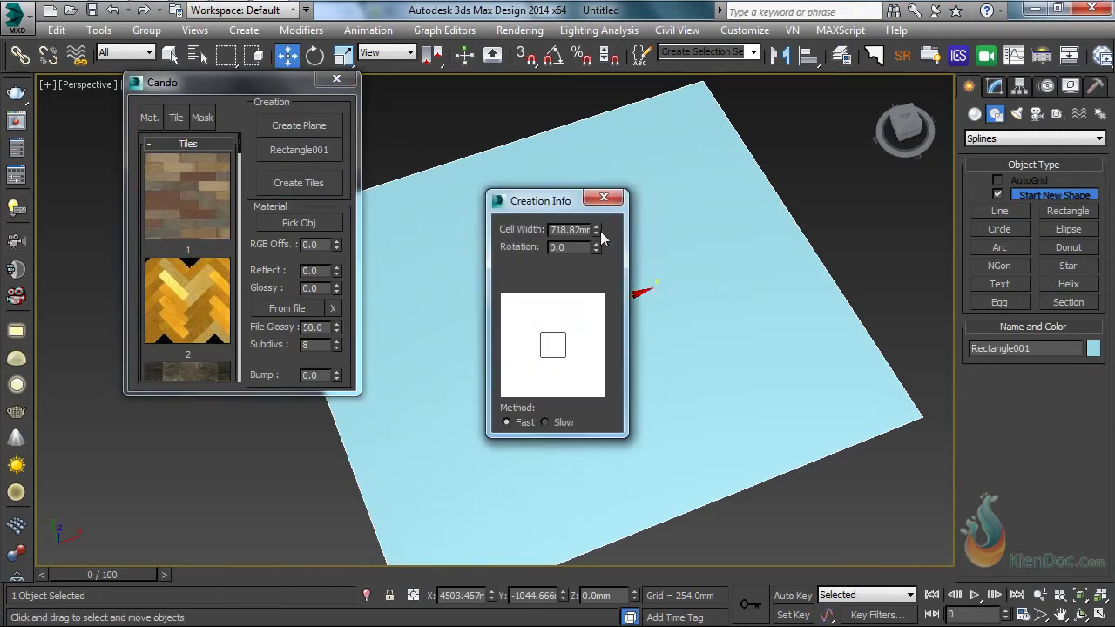
double_click(581, 229)
type("30")
left_click(604, 196)
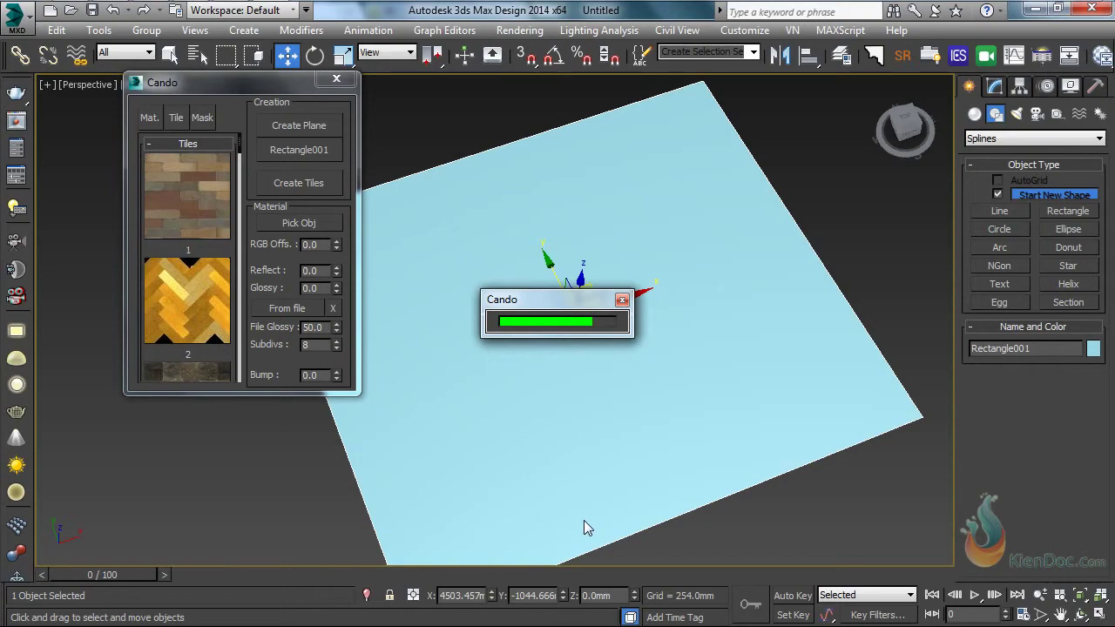
Examine the tiled floor up close and from different angles, checking its tile size, joints and edges
middle_click_drag(530, 277, 588, 372)
scroll(504, 220, "up", 5)
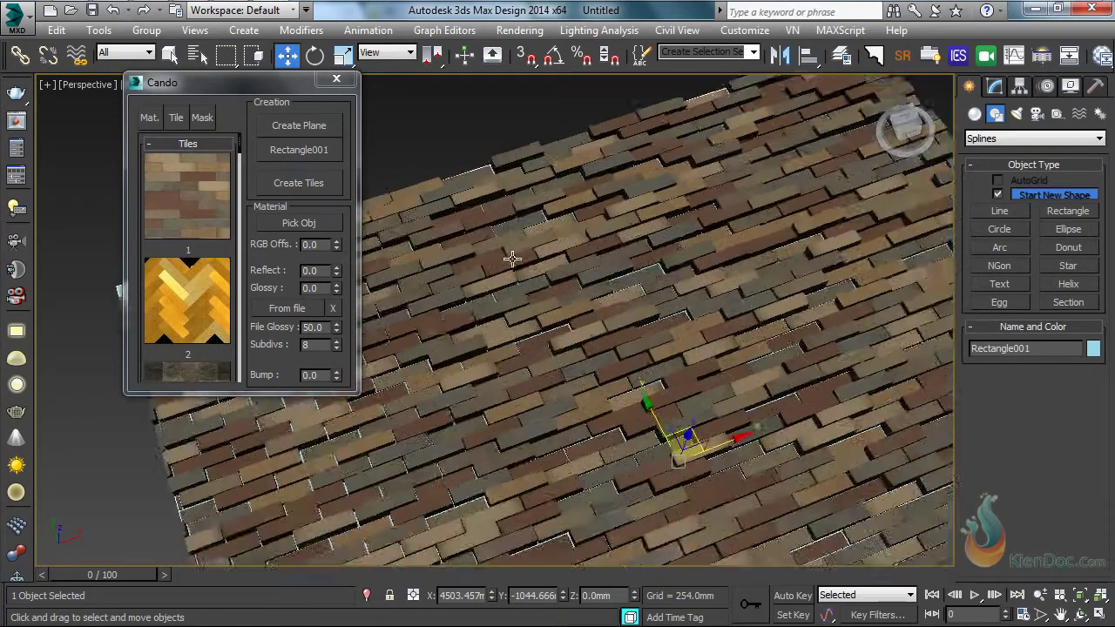
scroll(538, 209, "down", 4)
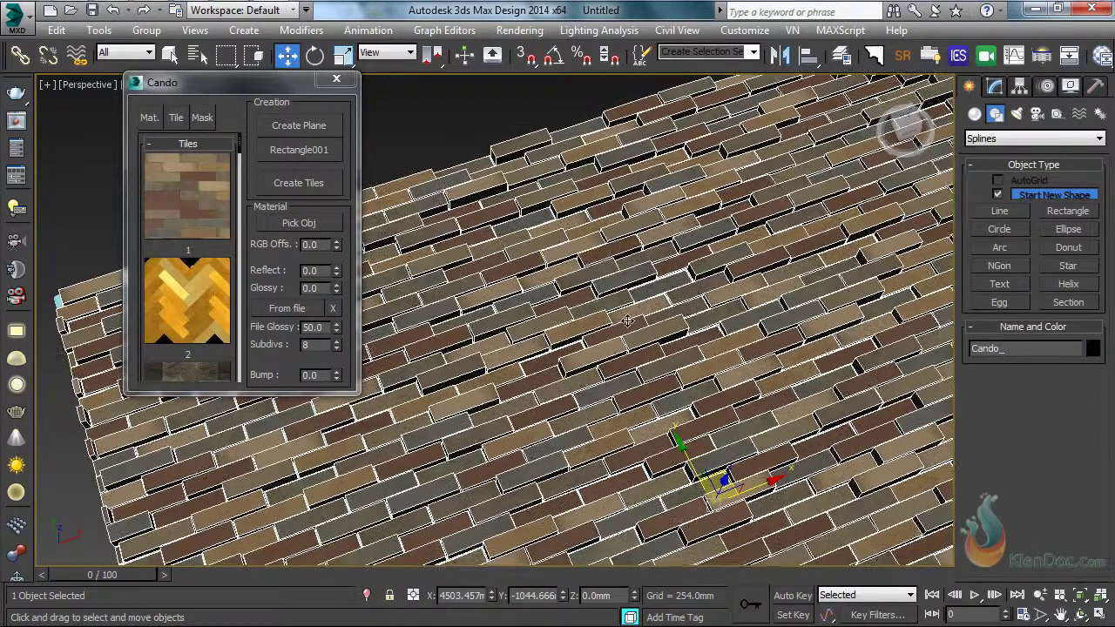
mouse_move(903, 131)
left_mouse_down()
mouse_move(904, 52)
mouse_move(906, 131)
left_mouse_up()
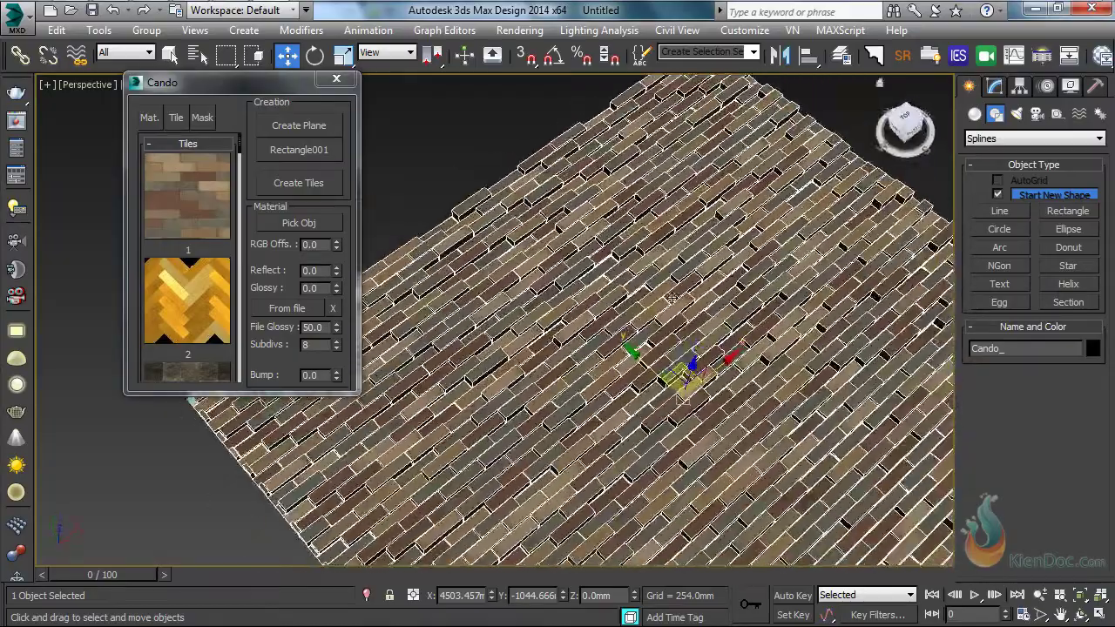
middle_click_drag(774, 395, 657, 339, "alt")
scroll(655, 306, "down", 3)
scroll(655, 305, "up", 2)
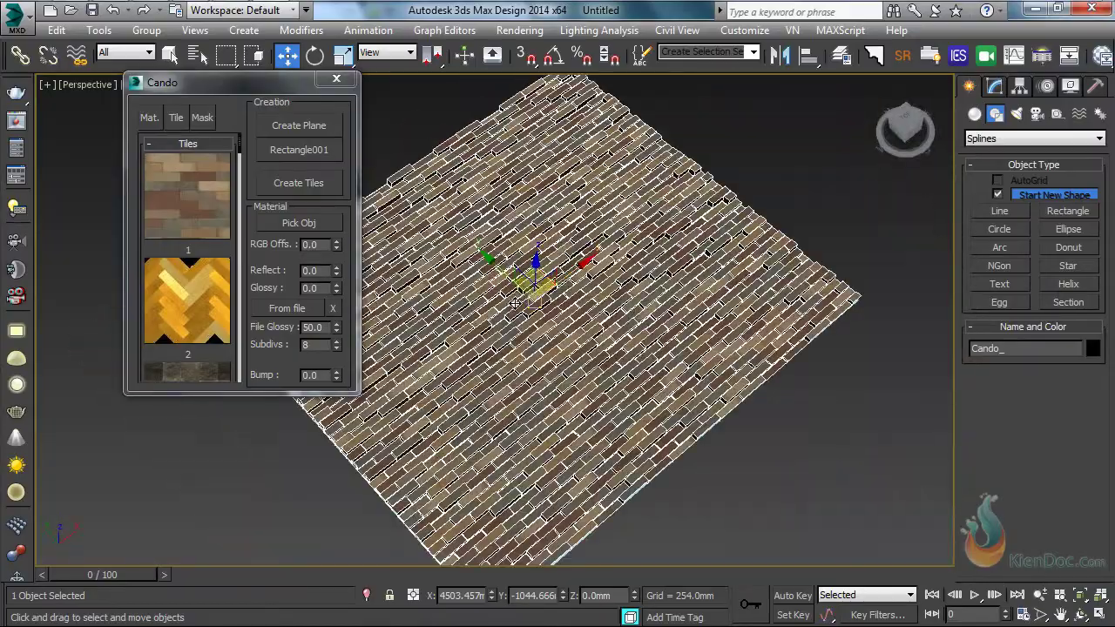
scroll(540, 300, "up", 2)
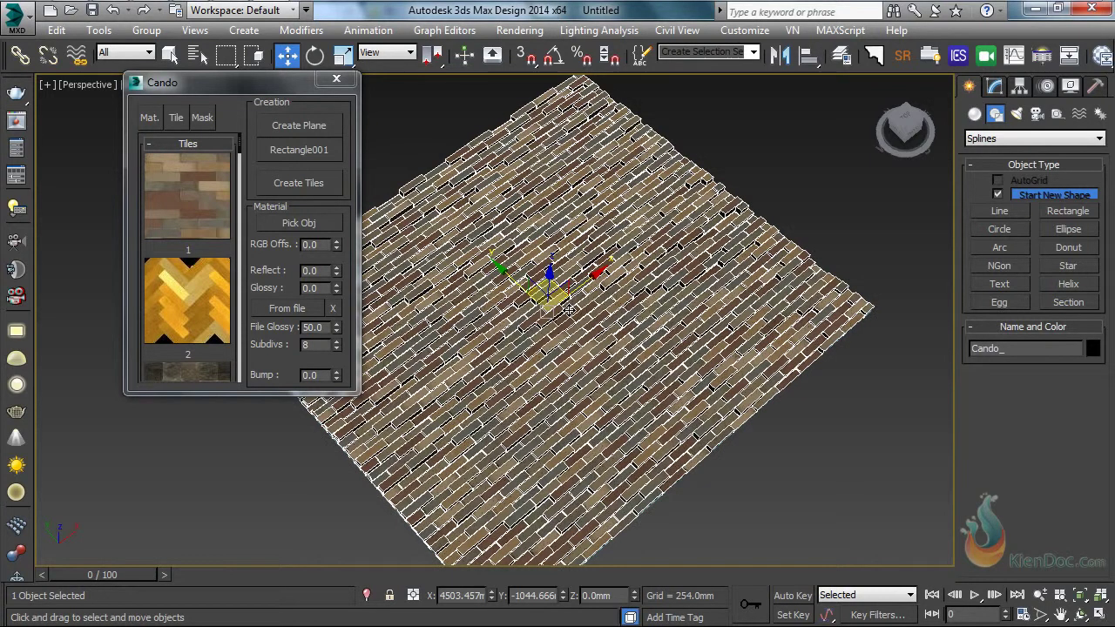
Delete the tiled floor and close the Cando tile pattern editor
key("Delete")
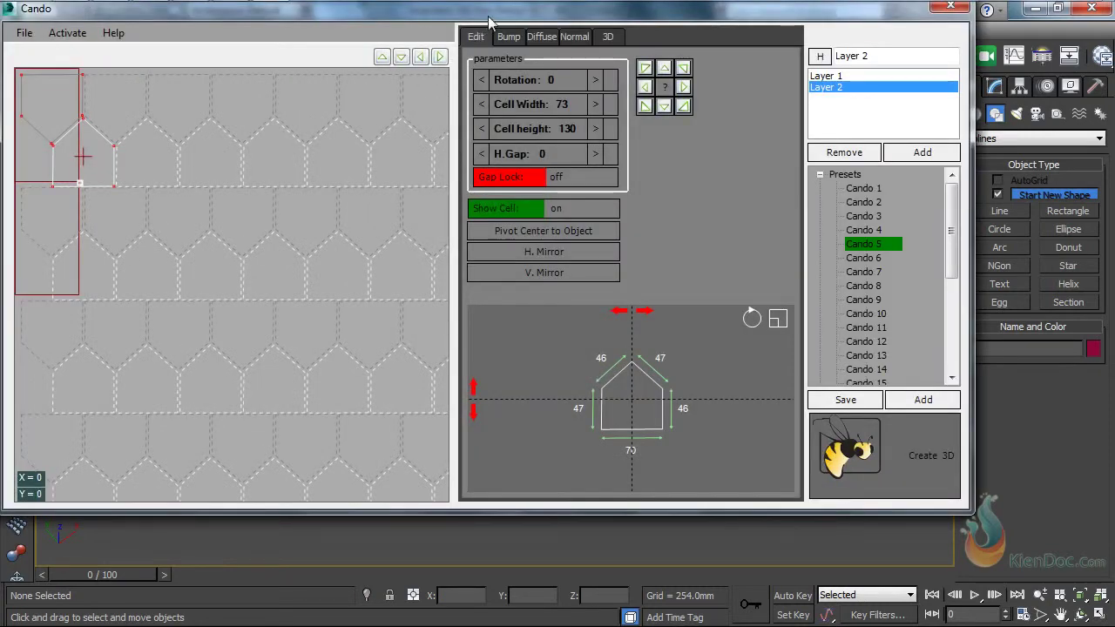
left_click_drag(495, 16, 547, 81)
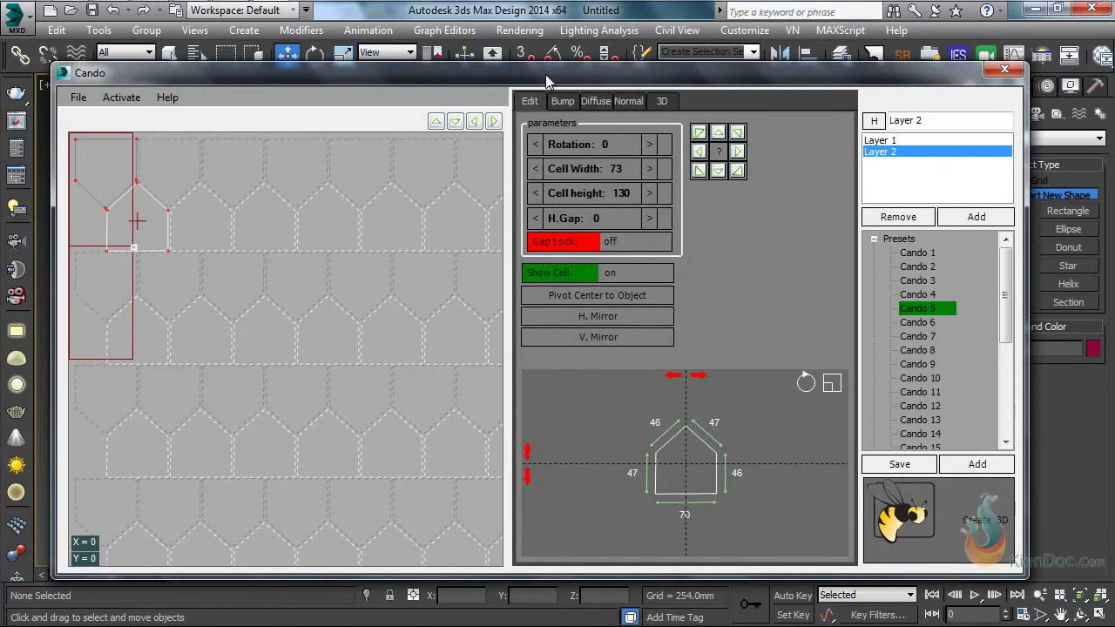
left_click(1005, 70)
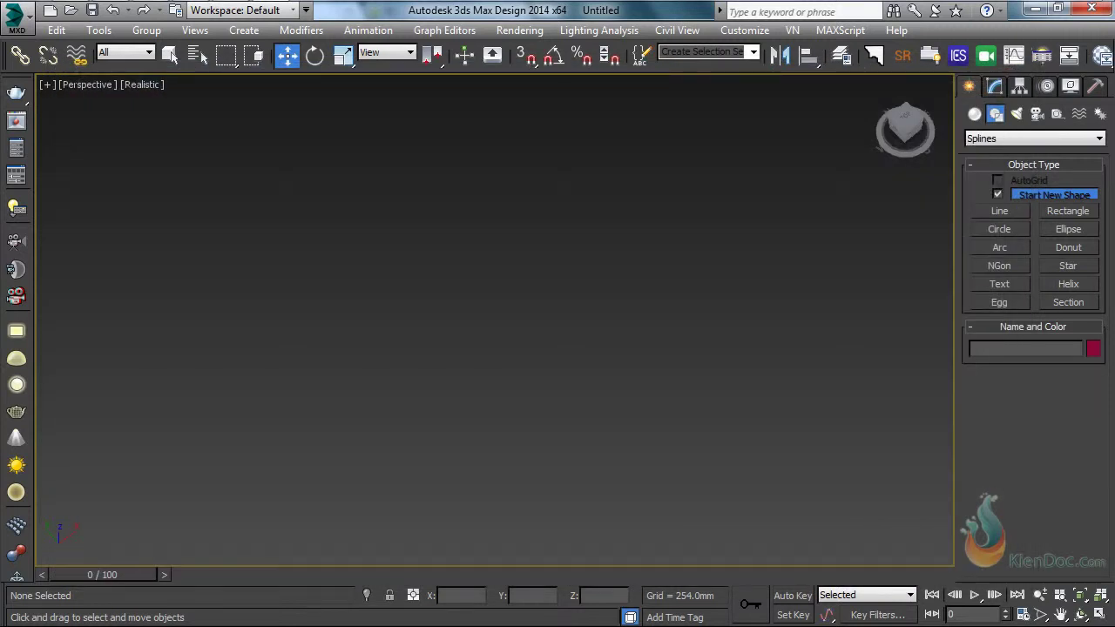